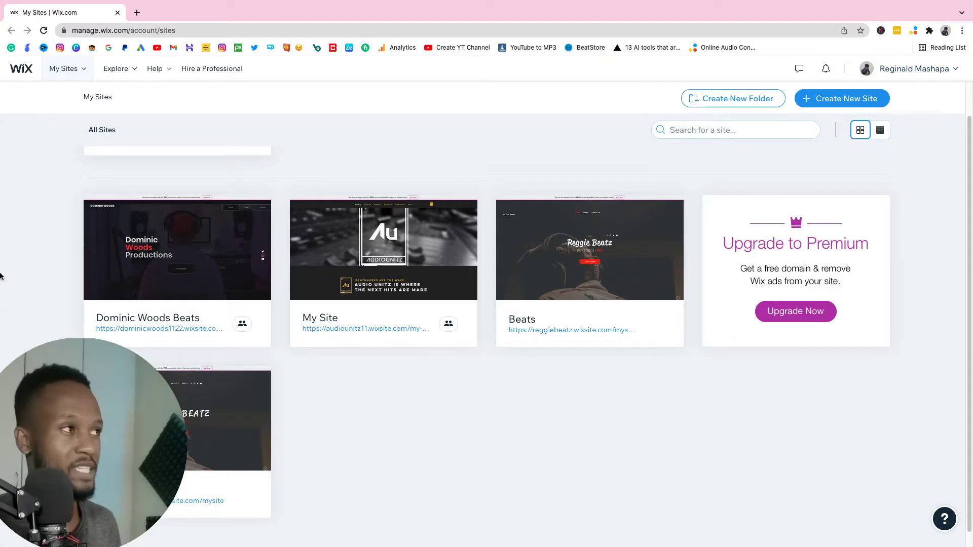
Start creating a new site and choose Music Producer as the website type
mouse_move(273, 510)
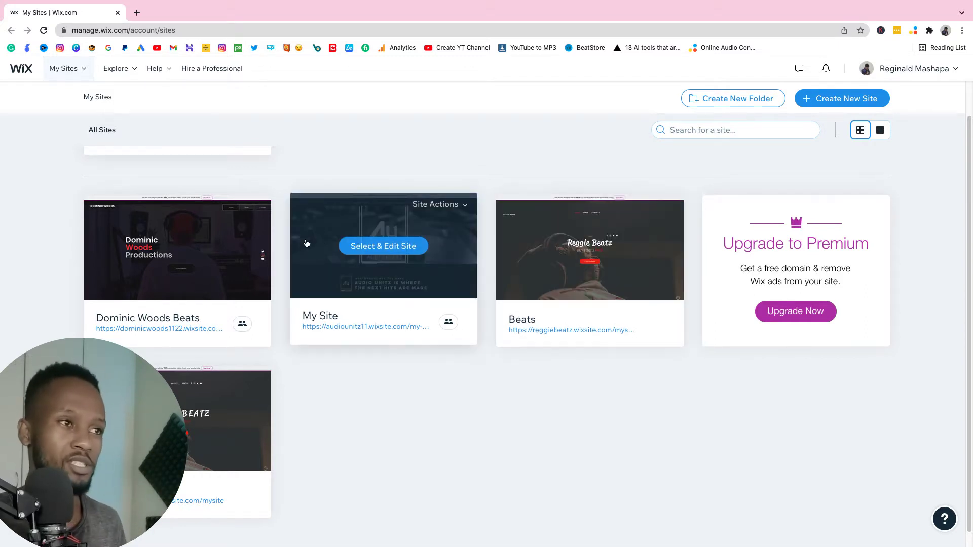
left_click(857, 101)
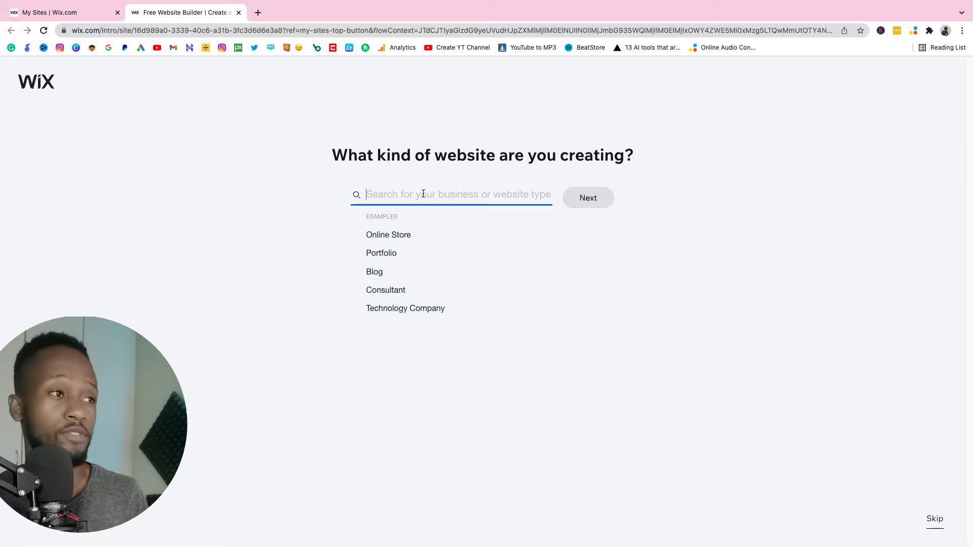
type("Producer")
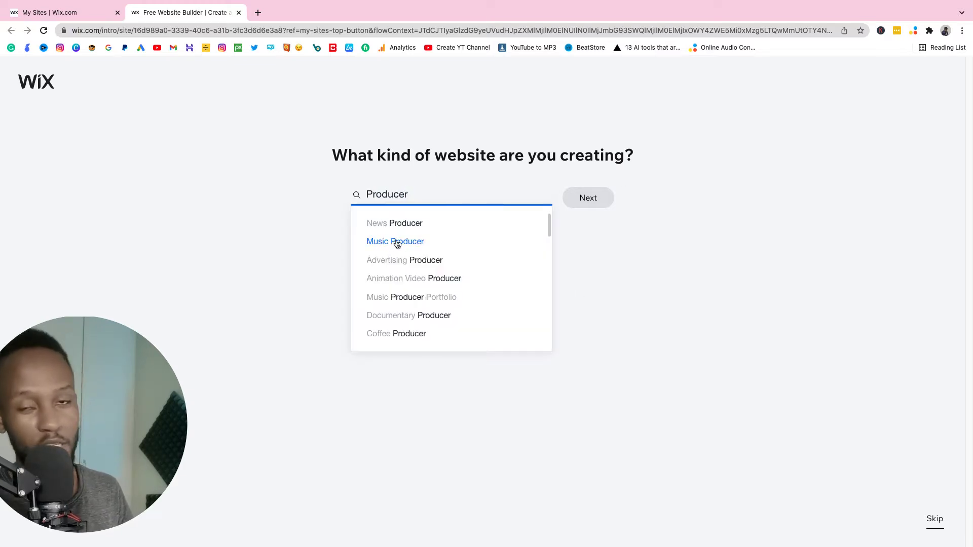
left_click(397, 244)
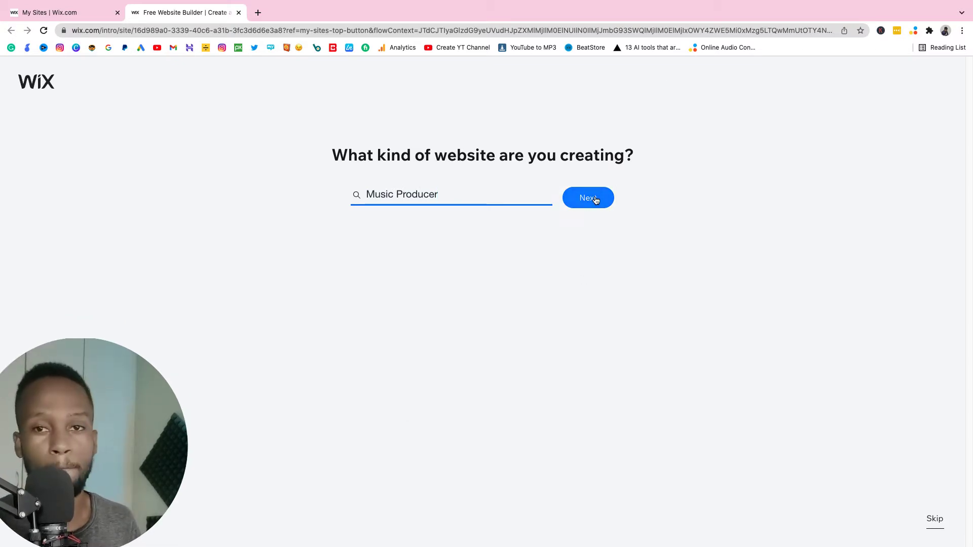
left_click(596, 201)
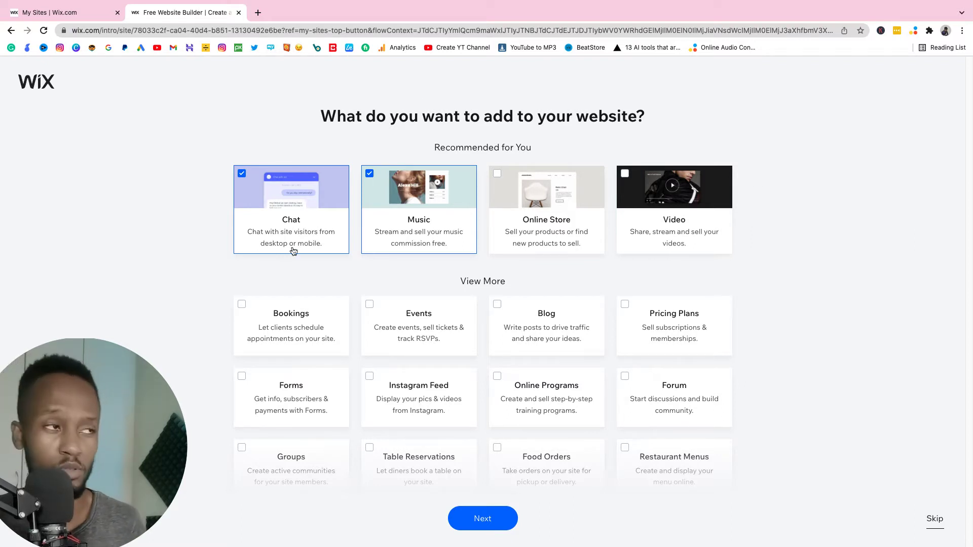
Exclude the recommended Chat and Music features from the new website and continue with the setup
left_click(253, 181)
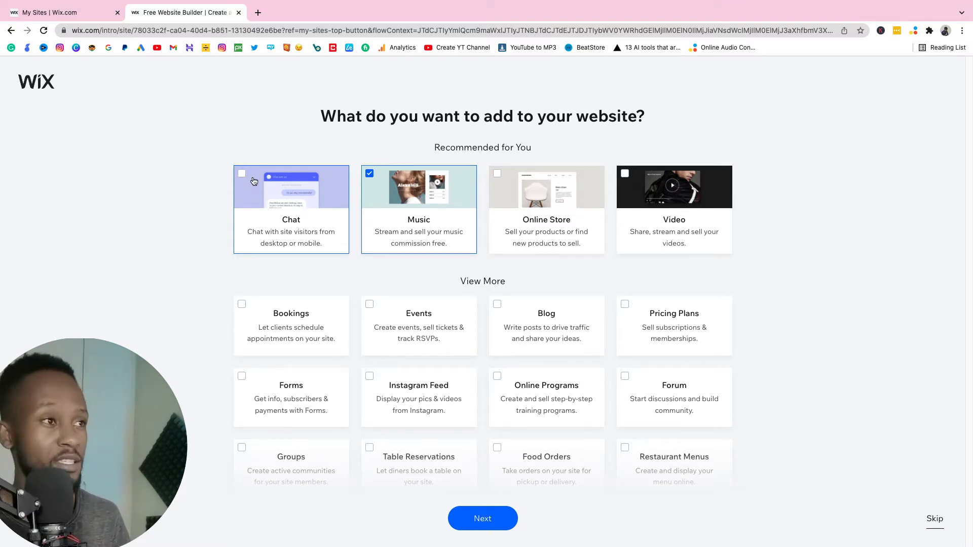
left_click(371, 176)
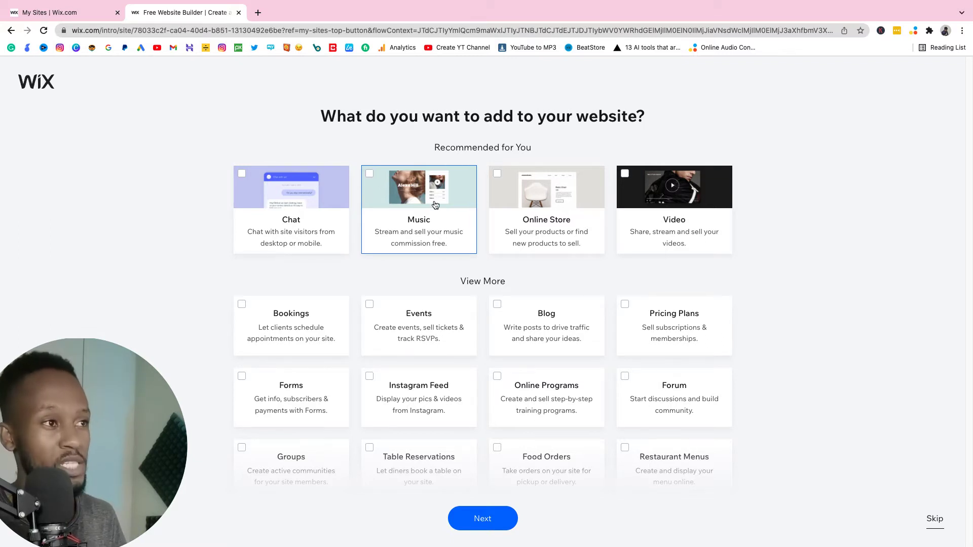
left_click(492, 528)
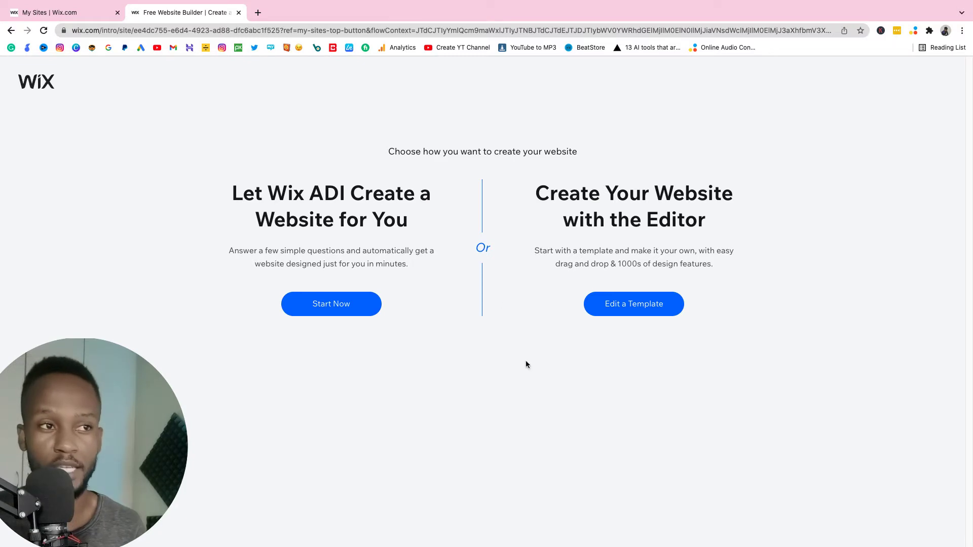
Choose to build the site from a template and open the Producer "Beats for Sale" template for editing
left_click(648, 305)
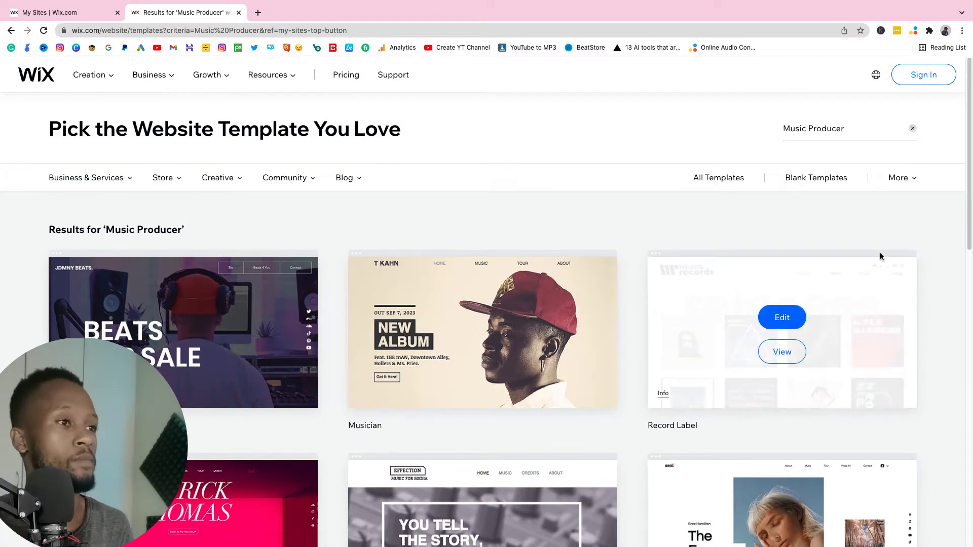
scroll(479, 195, "down", 2)
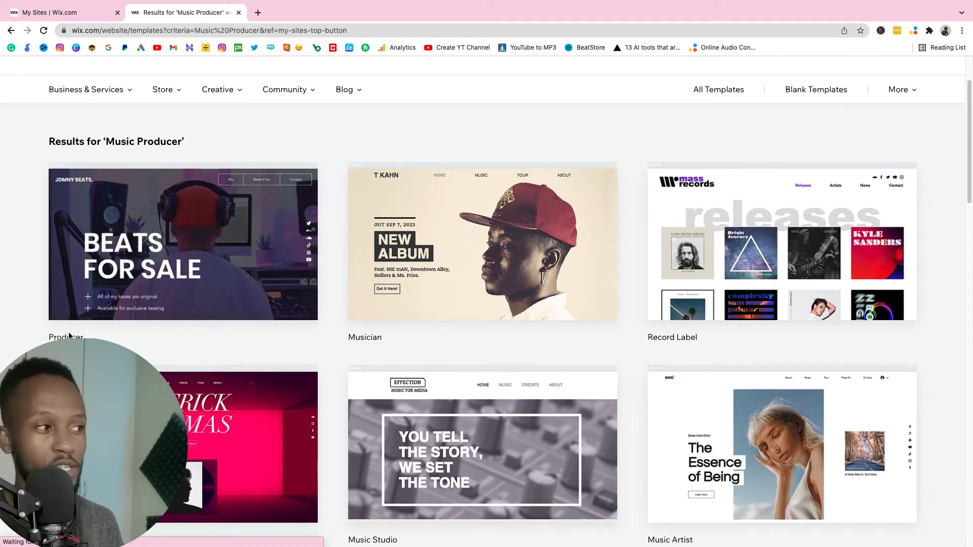
mouse_move(114, 251)
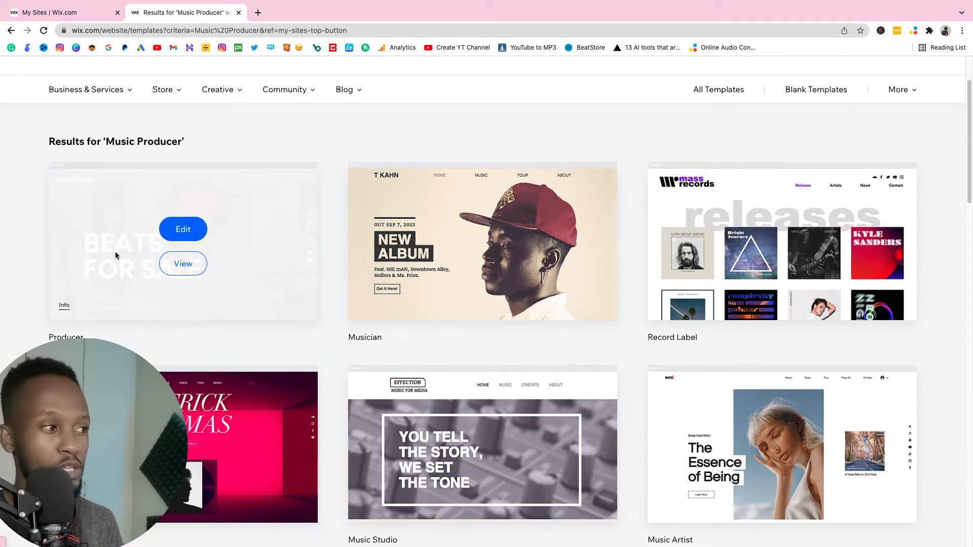
left_click(183, 230)
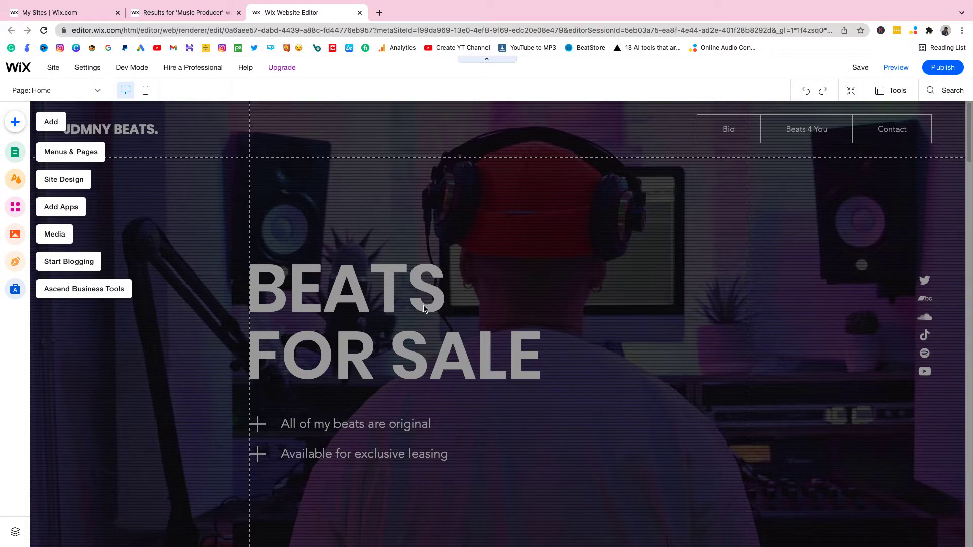
Replace "JDMNY" with "Hisenburg" in the header's site title and widen its text box to fit one line
scroll(428, 321, "down", 4)
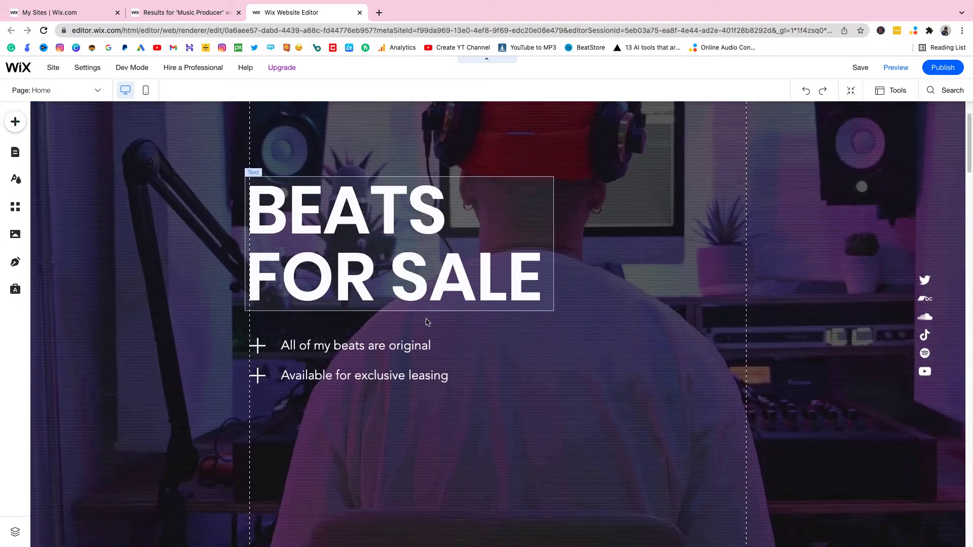
scroll(428, 322, "down", 20)
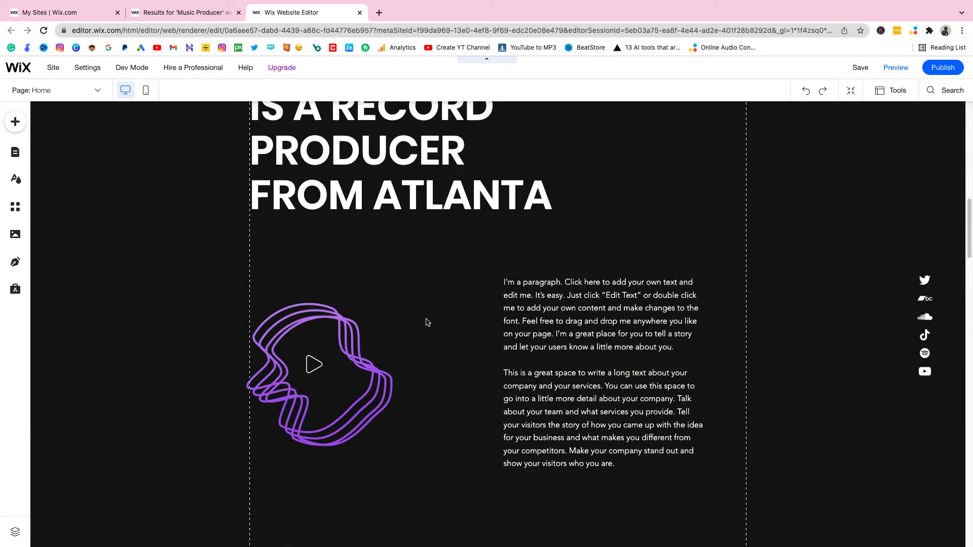
scroll(428, 321, "down", 5)
scroll(426, 322, "up", 20)
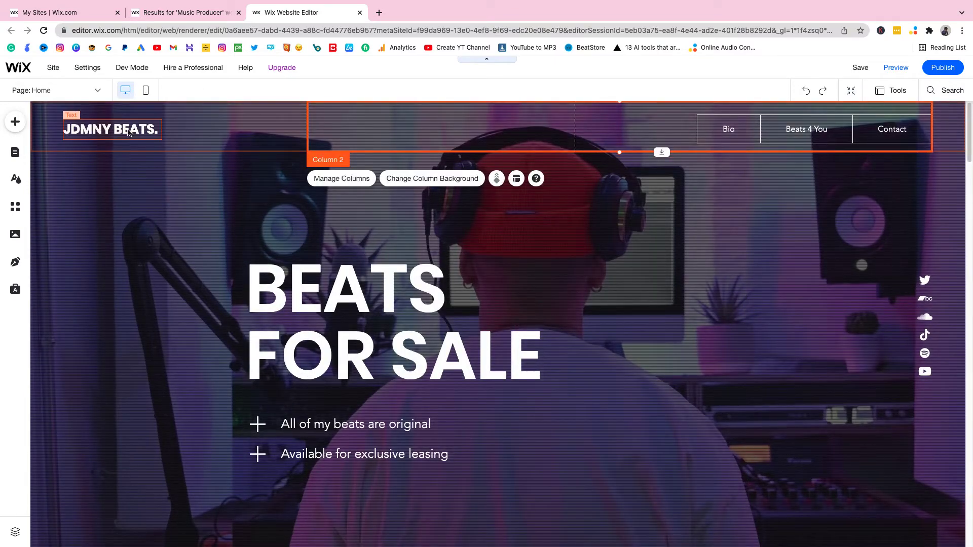
double_click(112, 131)
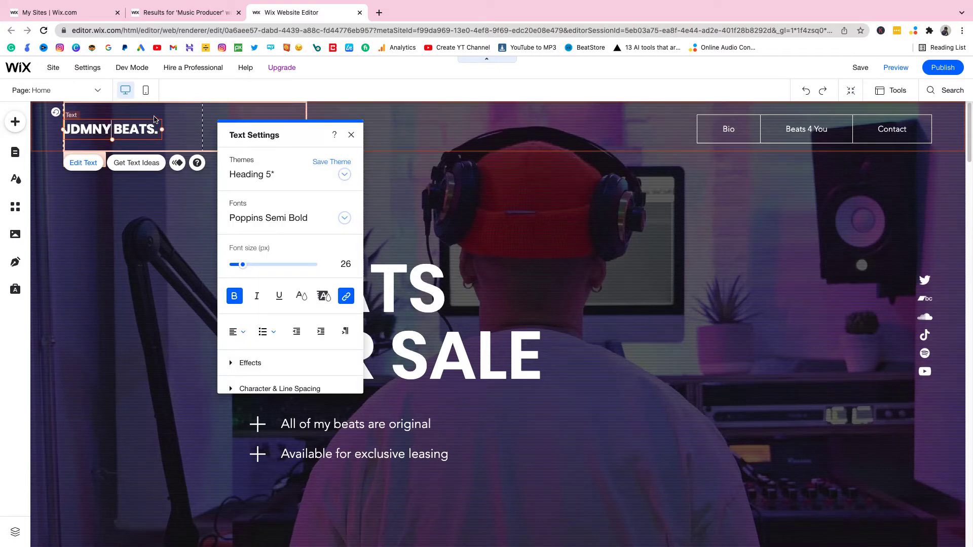
double_click(113, 129)
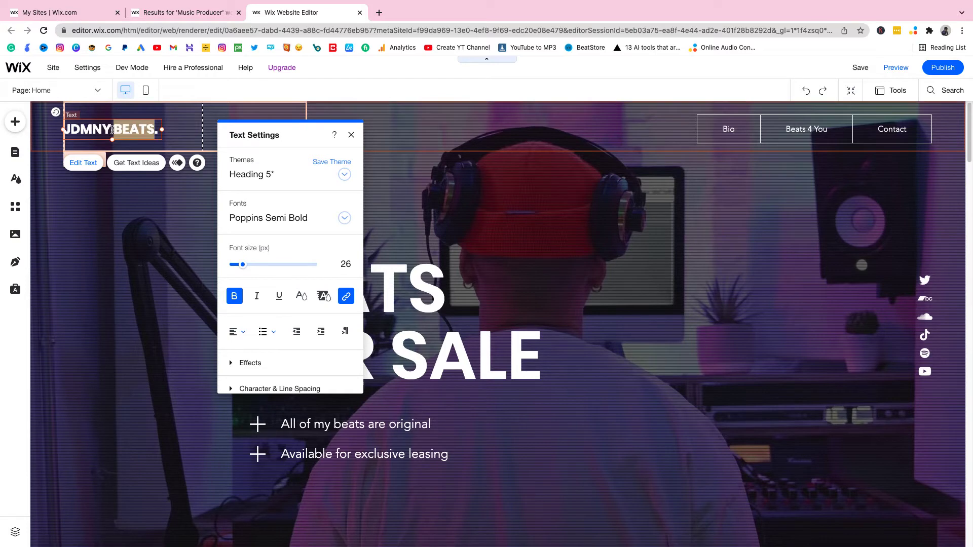
left_click_drag(111, 130, 64, 131)
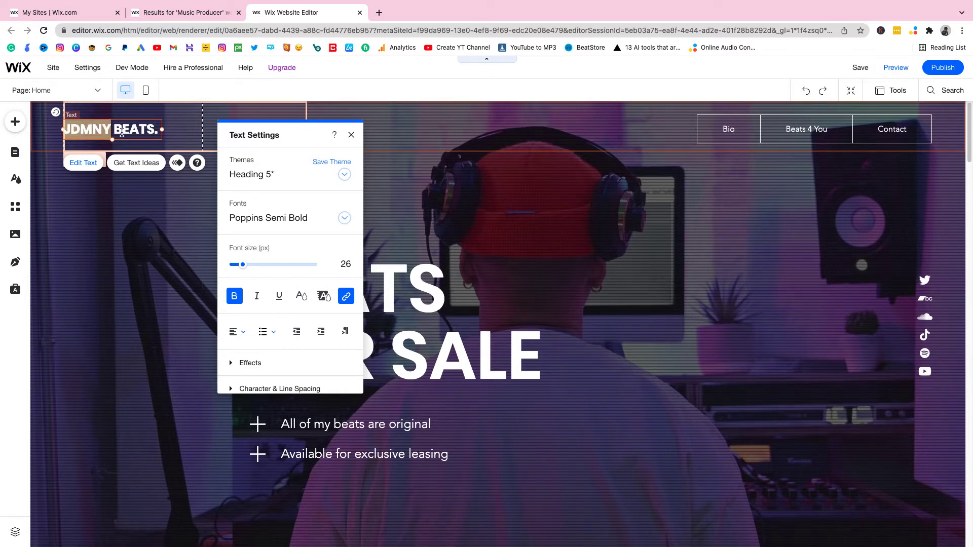
type("Hisenb")
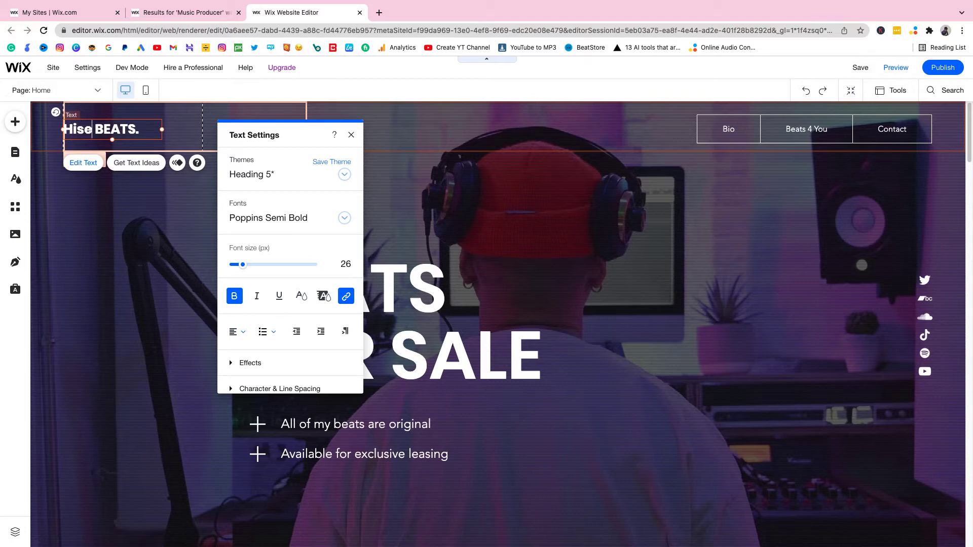
type("urg")
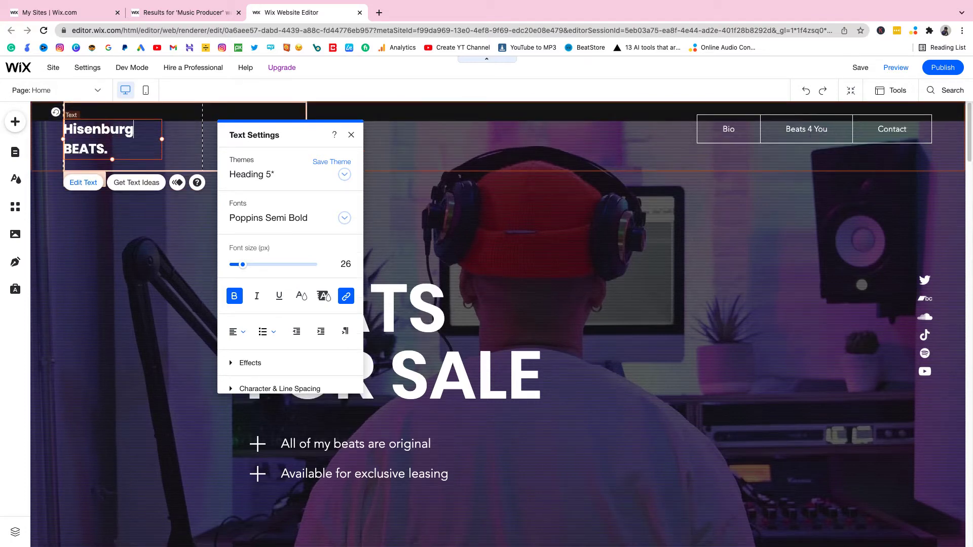
left_click_drag(163, 139, 204, 138)
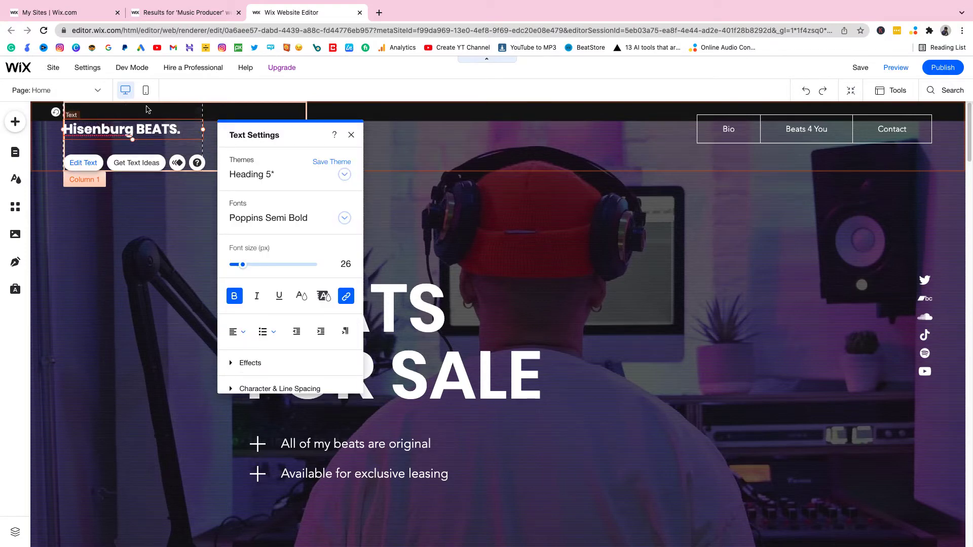
Reduce the font size of the whole header title "Hisenburg BEATS." to 23 px
left_click_drag(244, 264, 238, 264)
left_click(101, 128)
triple_click(155, 132)
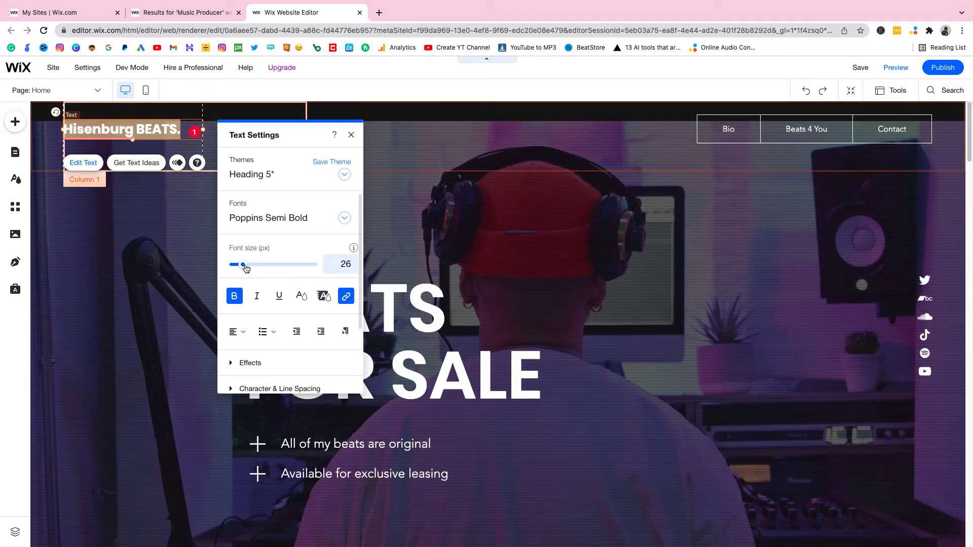
left_click_drag(246, 269, 242, 269)
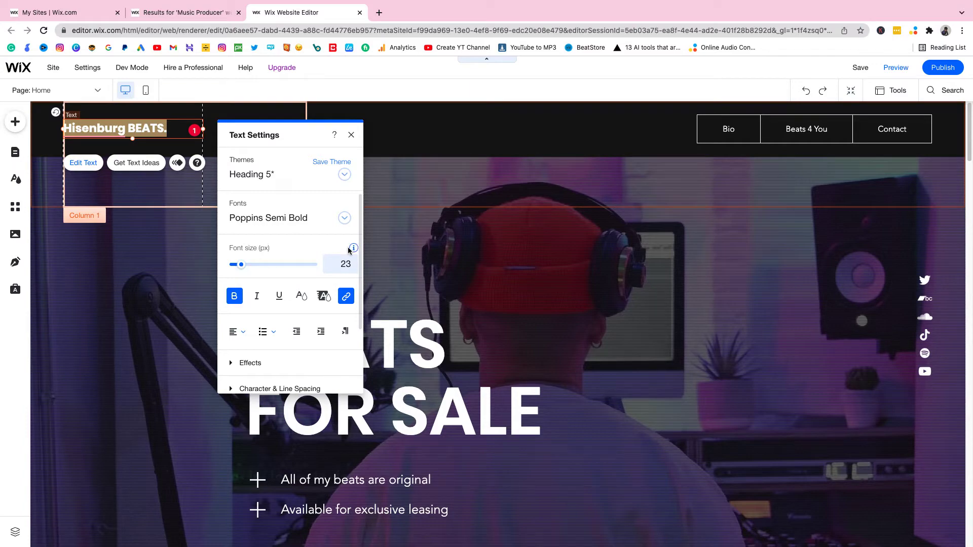
left_click(572, 122)
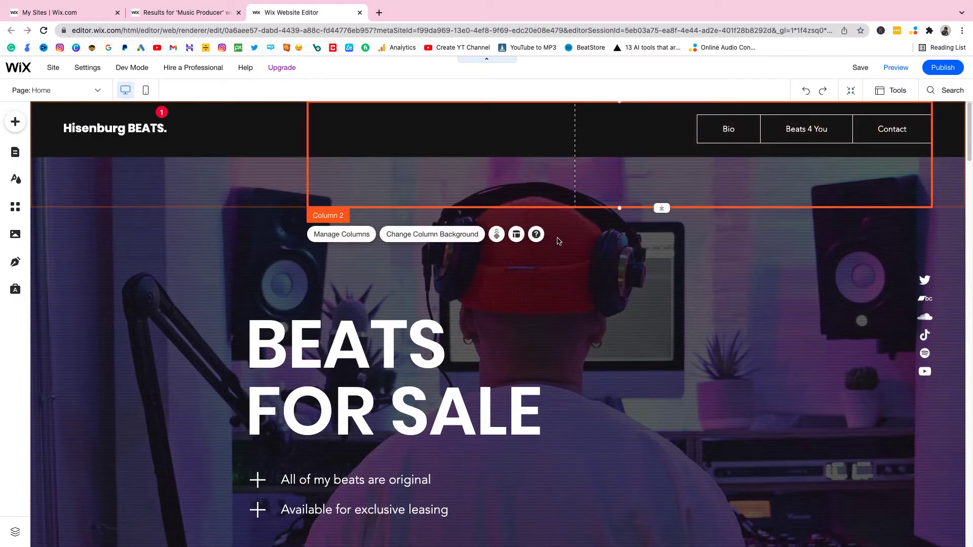
scroll(571, 369, "down", 2)
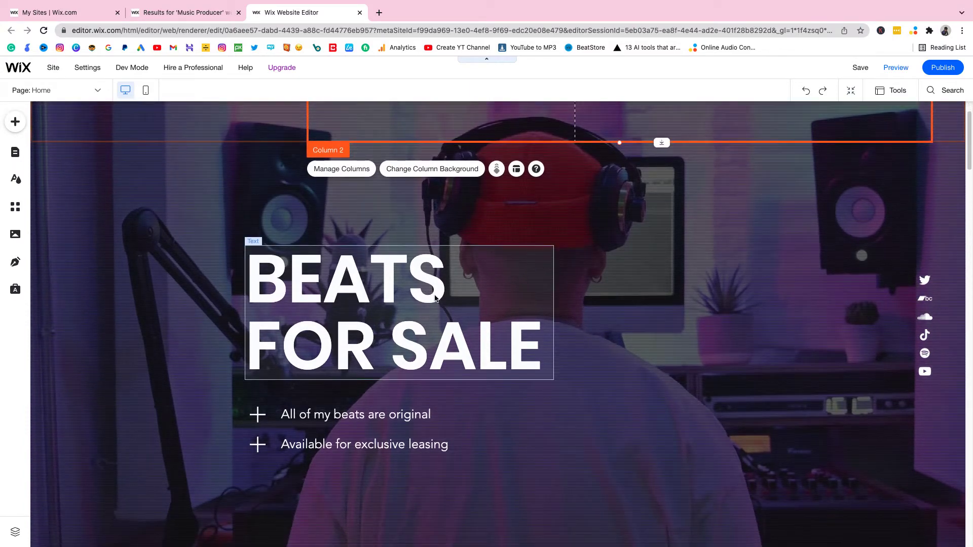
left_click(512, 316)
scroll(511, 316, "up", 2)
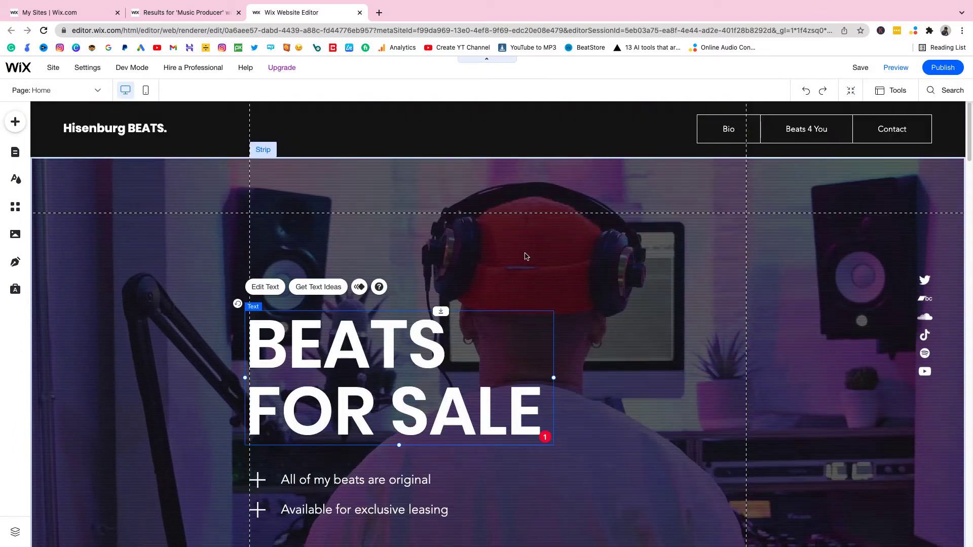
left_click(521, 169)
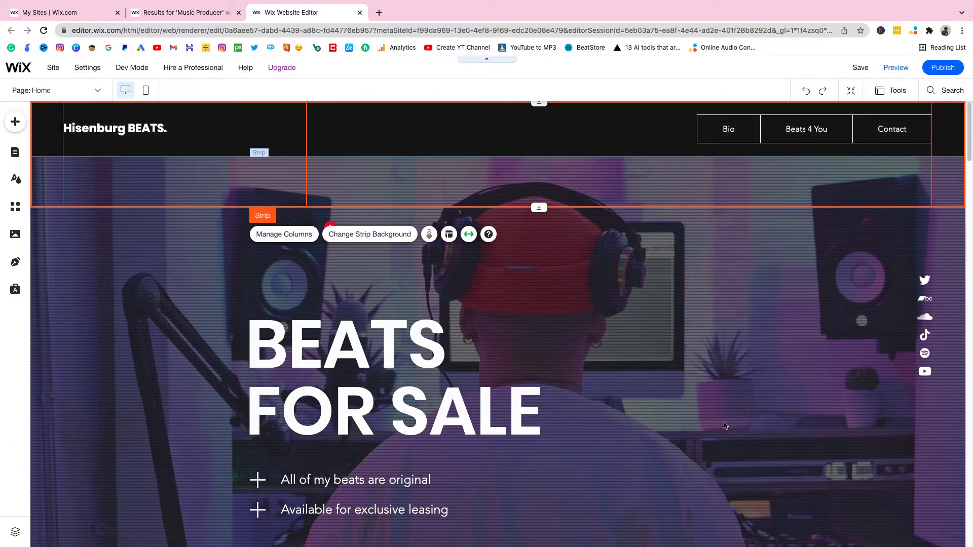
Replace the large "BEATS FOR SALE" heading in the hero section with "Trap Beats"
scroll(557, 355, "down", 1)
left_click(437, 350)
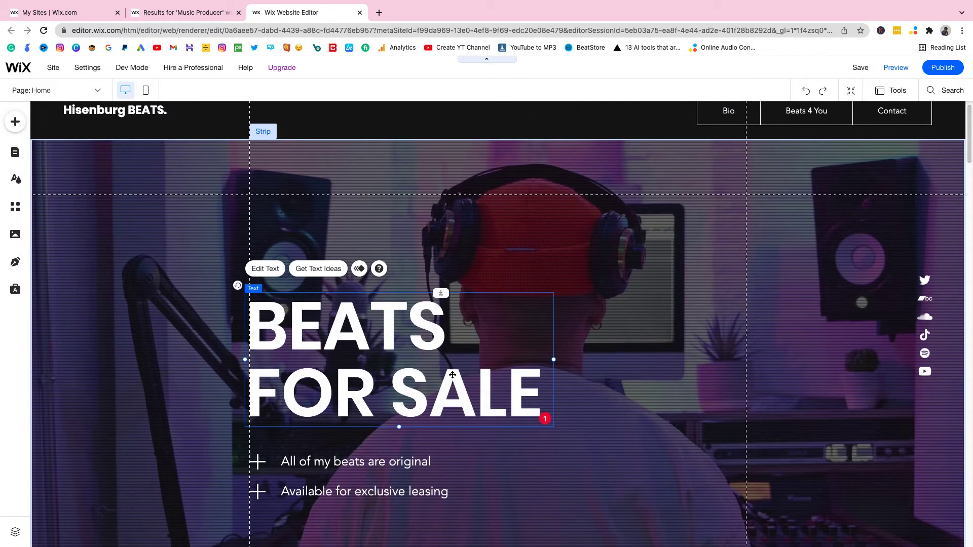
double_click(459, 376)
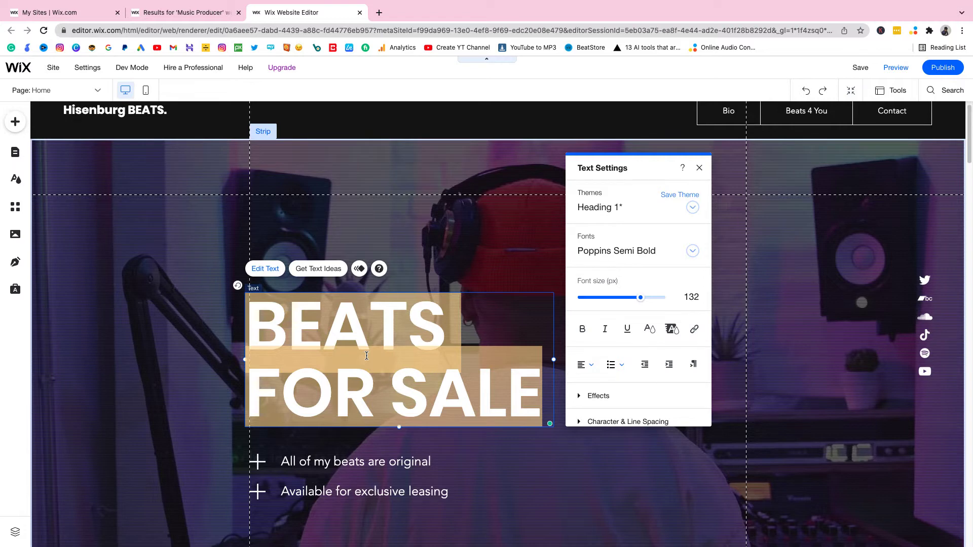
type("Tra")
key("BackSpace")
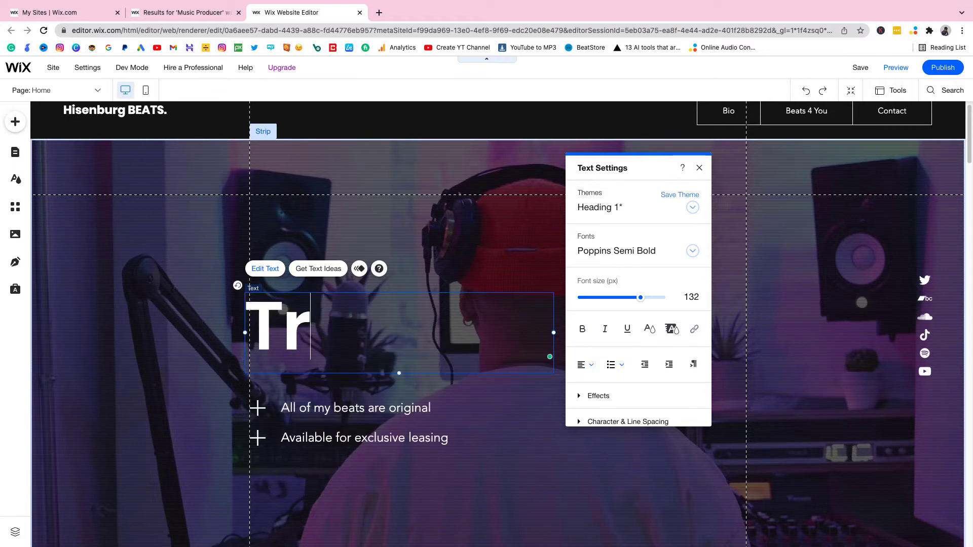
type("ap Beats")
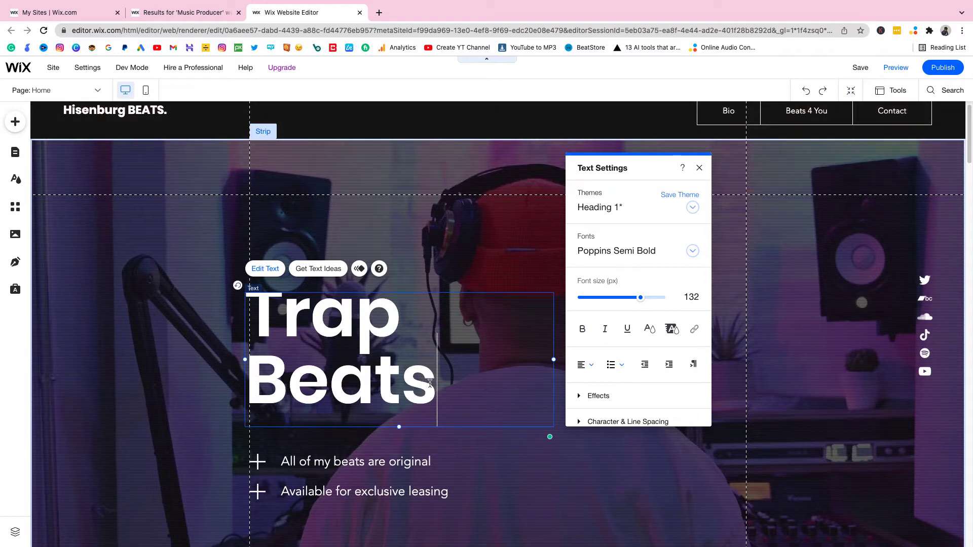
Color the word "Beats" in the hero heading red (#FF4040) and finish editing the text
left_click_drag(436, 381, 262, 379)
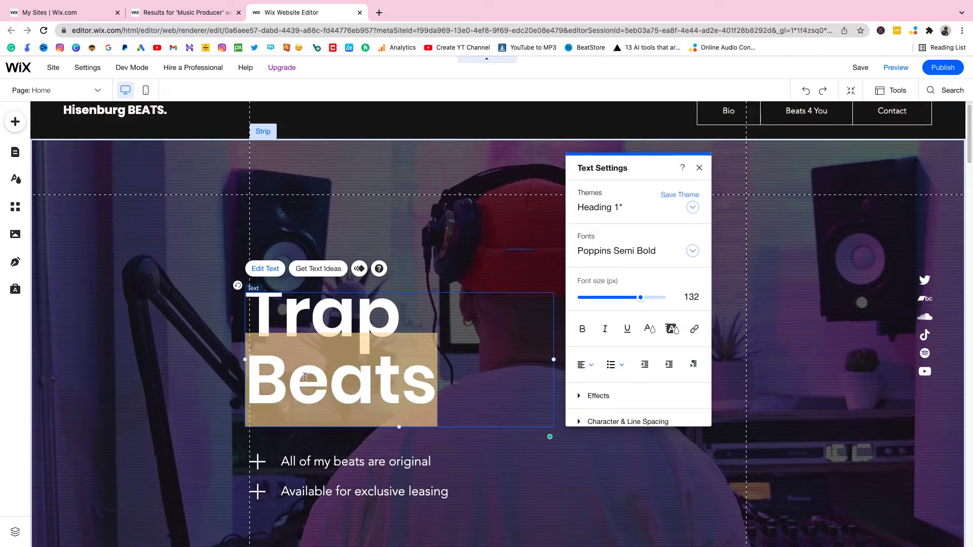
left_click(650, 329)
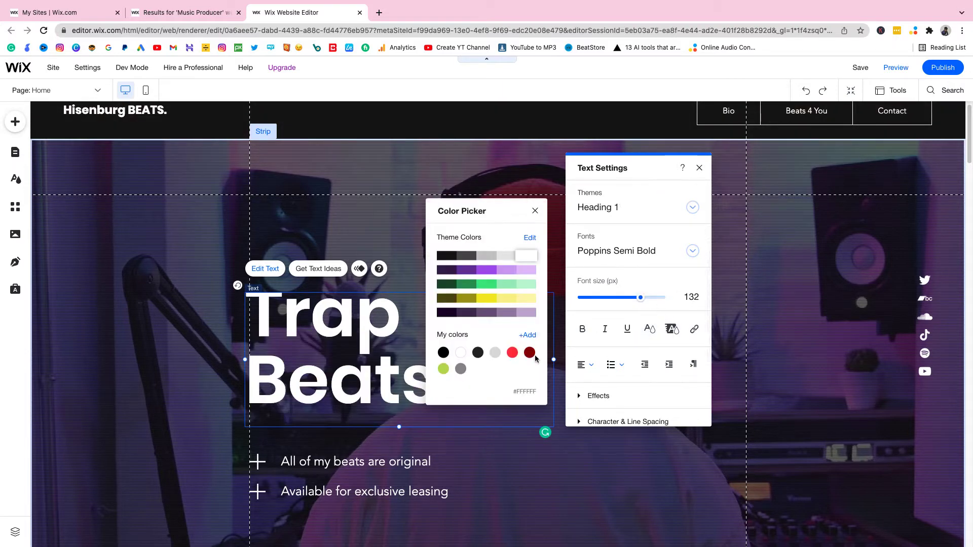
left_click(512, 354)
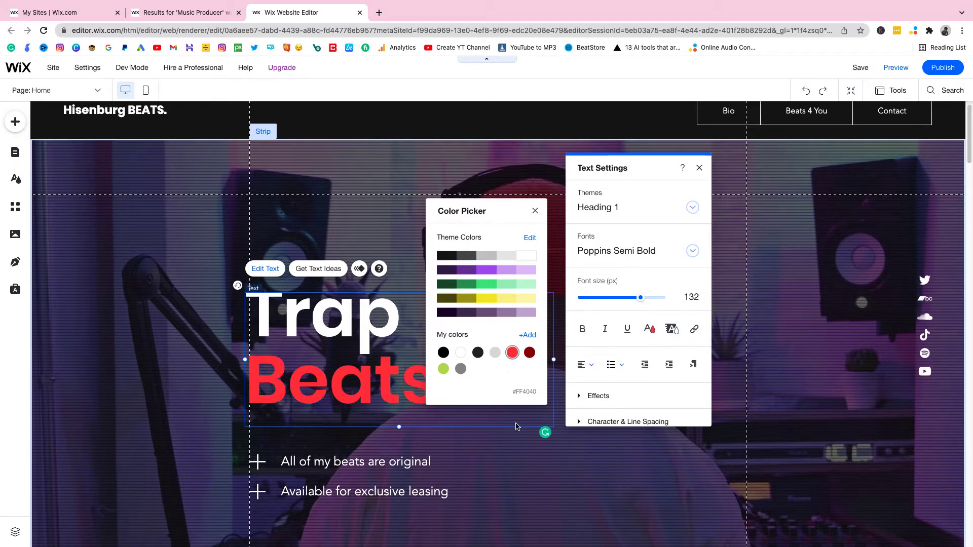
key("Escape")
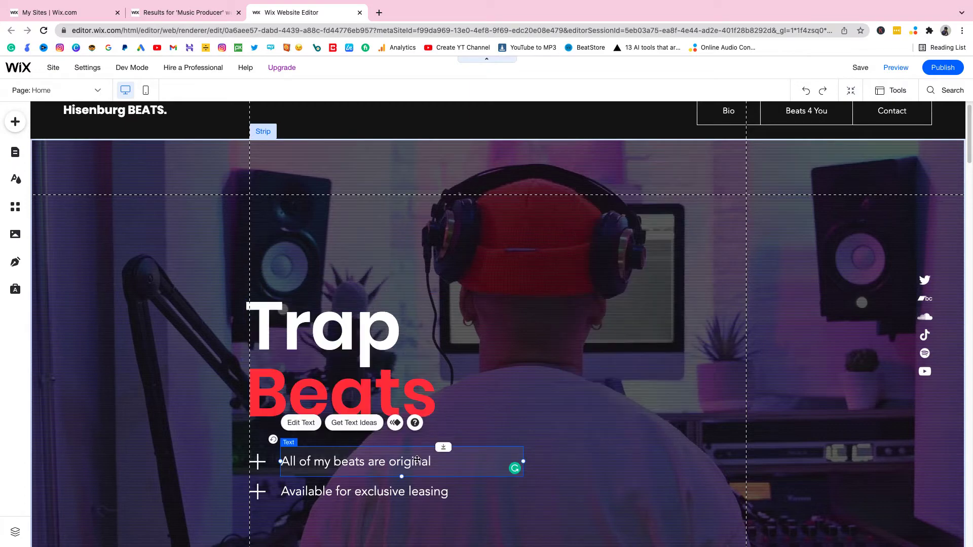
Replace the first bullet line under the hero heading, "All of my beats are original", with "Buy 2 Get 1 FREE"
left_click(422, 462)
left_click(423, 462)
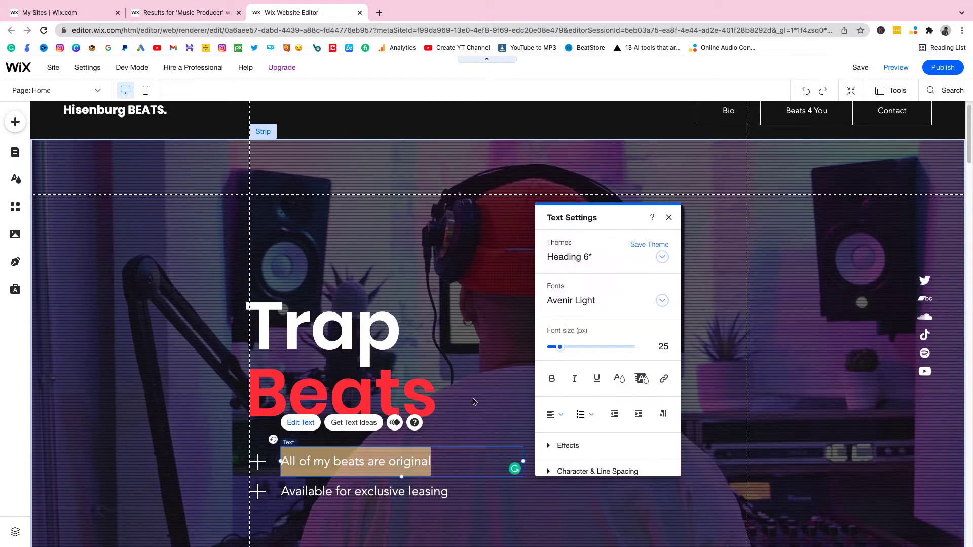
type("Buy 2 Get 1 FREE")
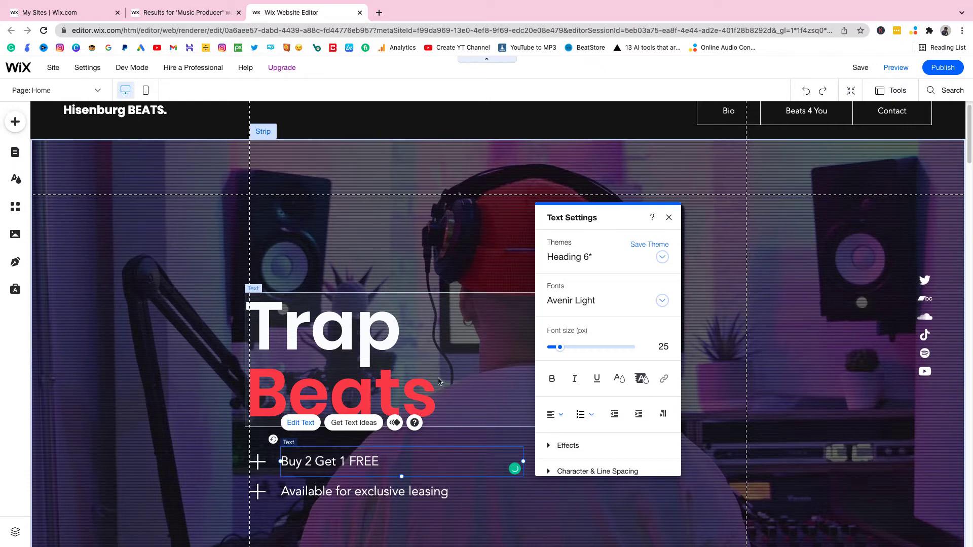
Replace the second bullet line under the hero heading, "Available for exclusive leasing", with "All leases avaibale"
scroll(439, 382, "down", 1)
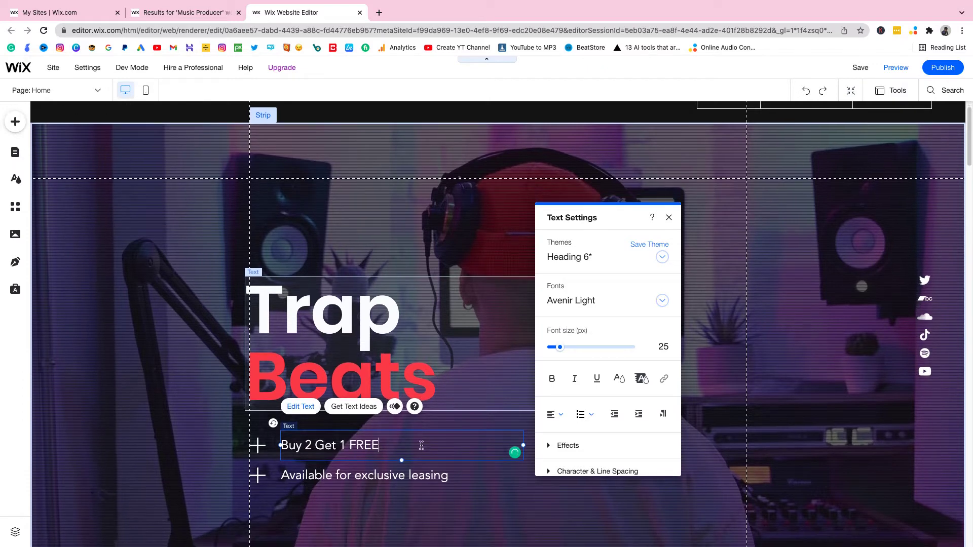
left_click(425, 481)
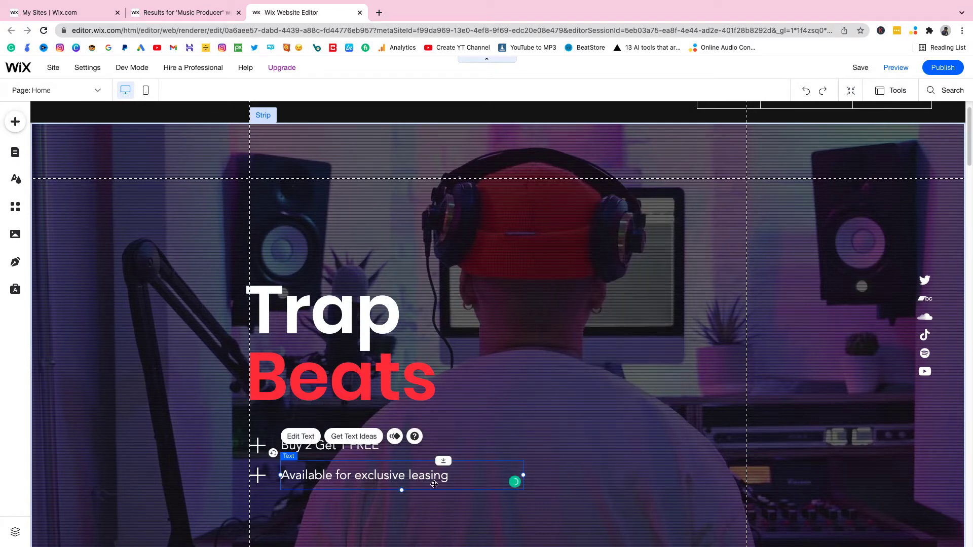
scroll(436, 482, "down", 1)
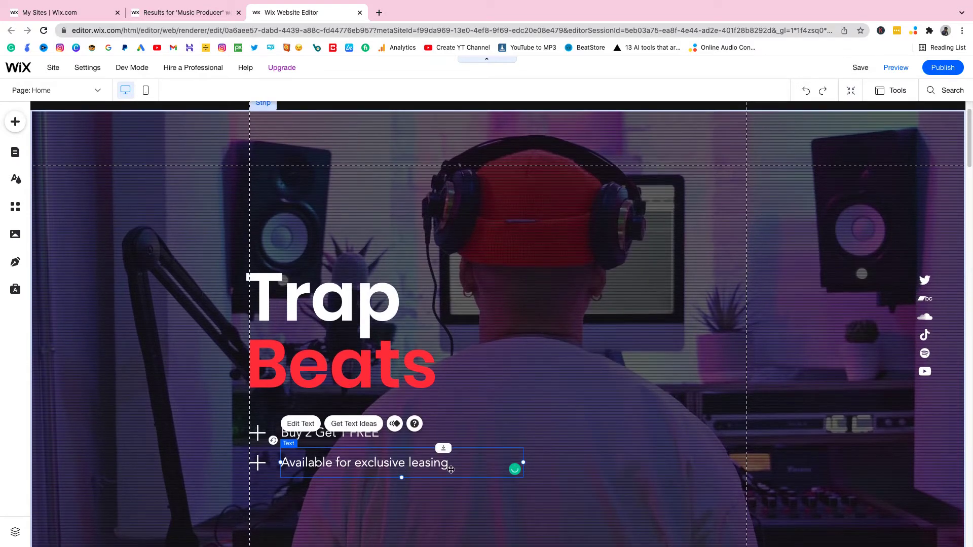
double_click(451, 469)
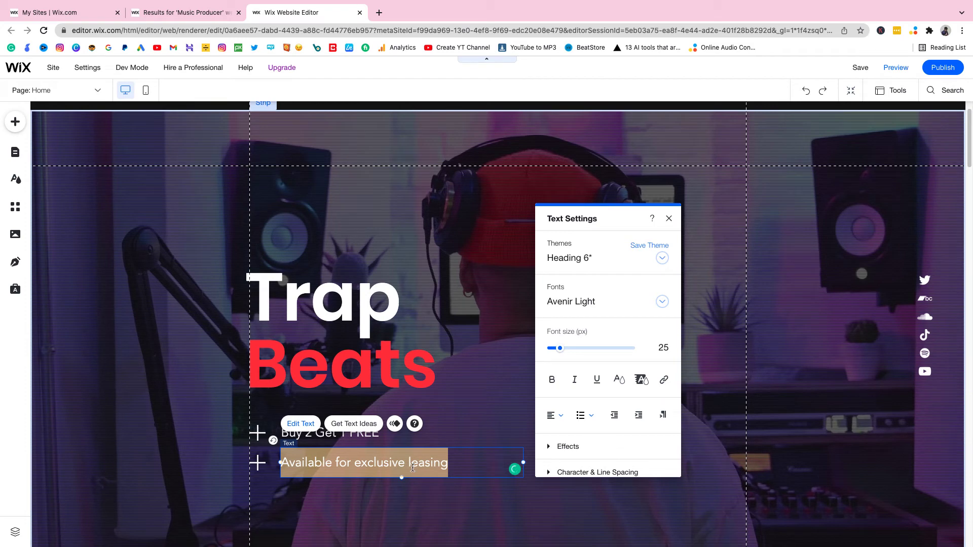
type("aLL ")
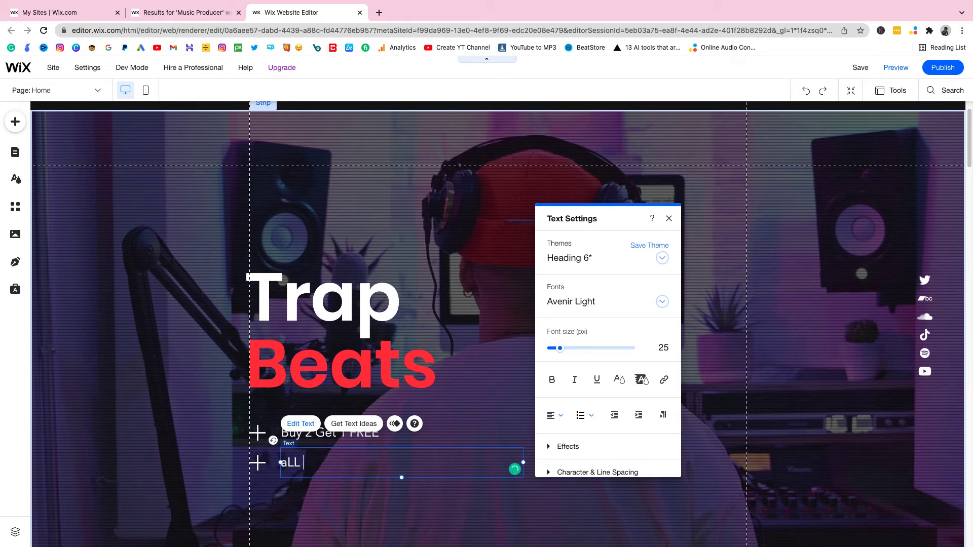
type("lEAS")
key("BackSpace")
key("BackSpace")
key("BackSpace")
key("BackSpace")
key("BackSpace")
key("BackSpace")
key("BackSpace")
key("BackSpace")
type("All leases avaibale")
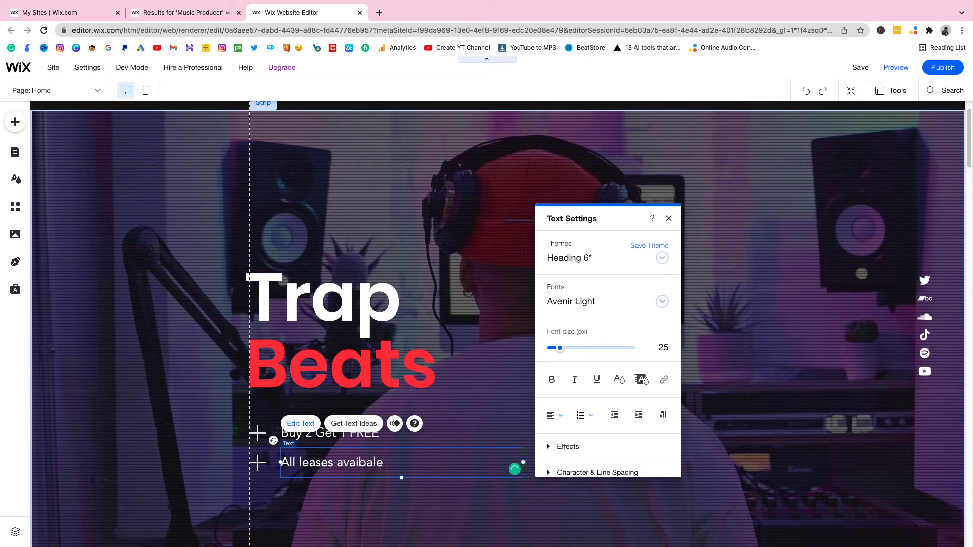
Preview the site, look through the home page down to the custom beat section, and return to the editor
left_click(896, 68)
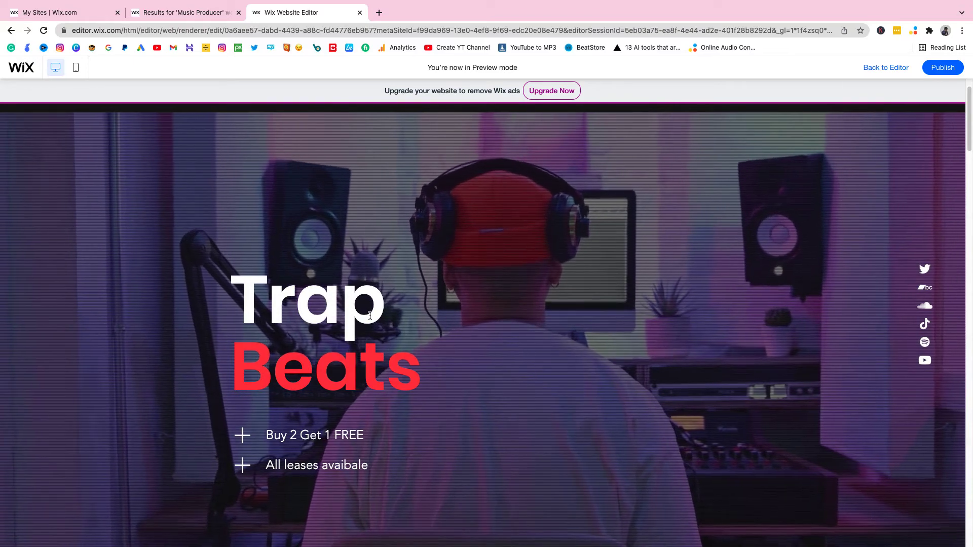
scroll(370, 316, "down", 4)
scroll(372, 318, "down", 7)
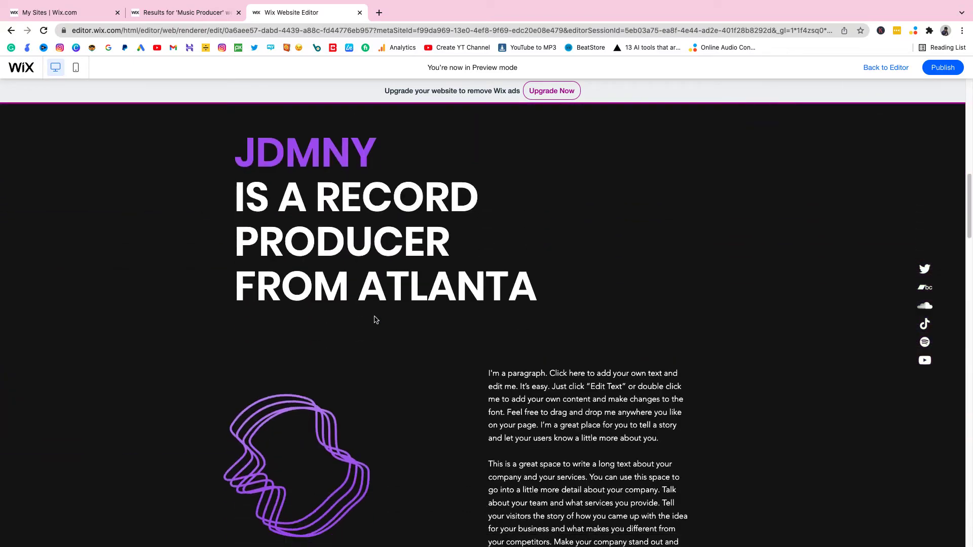
scroll(375, 319, "down", 15)
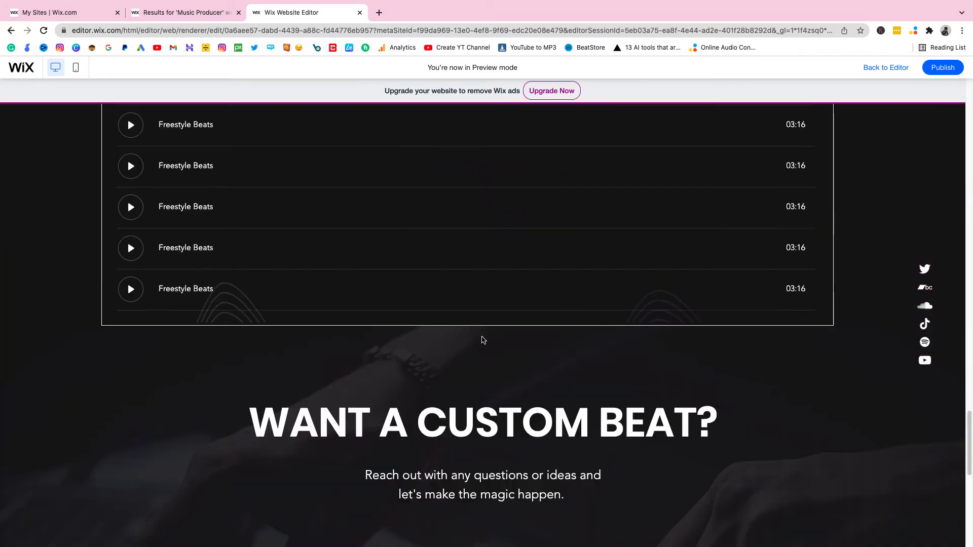
scroll(483, 339, "up", 20)
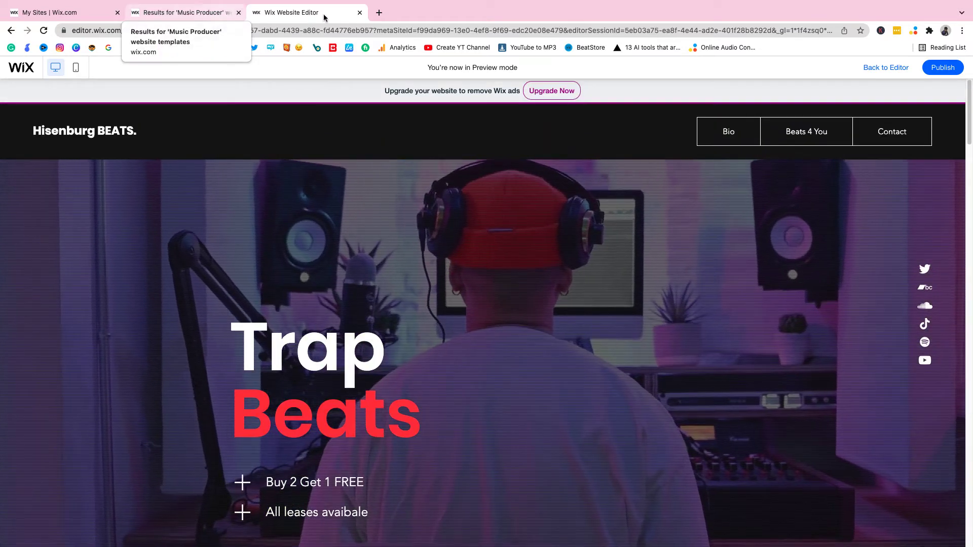
left_click(893, 71)
Delete the Bio anchor above the record producer heading, below the hero section
scroll(604, 365, "down", 10)
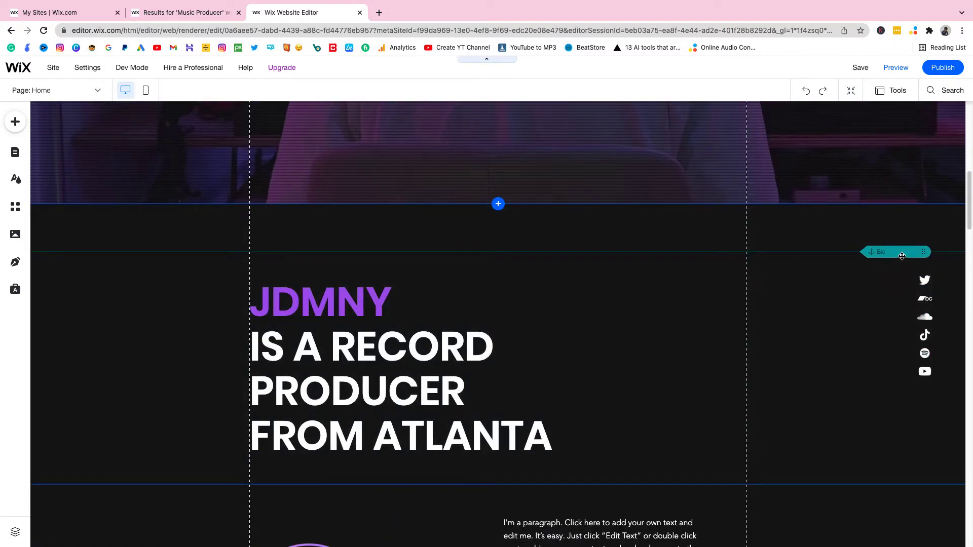
left_click(902, 257)
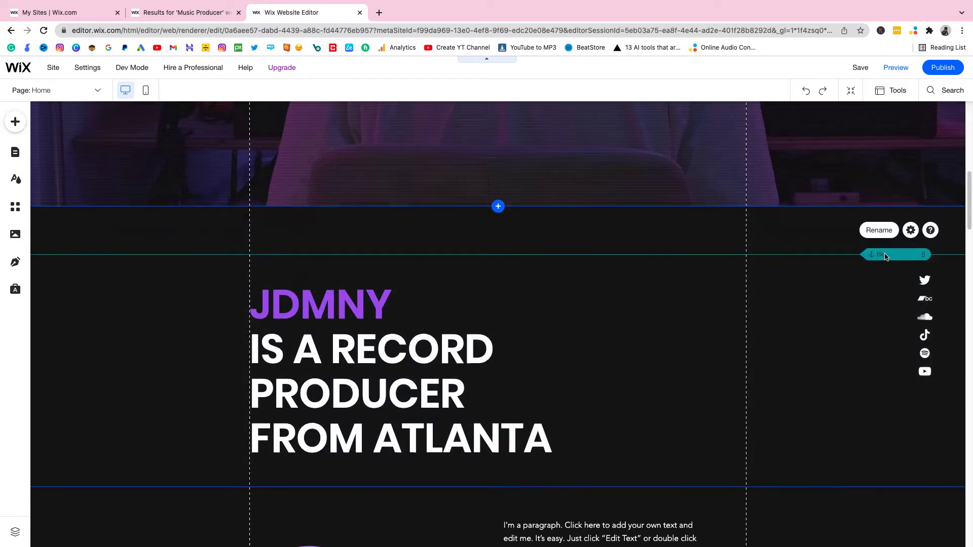
scroll(882, 253, "up", 10)
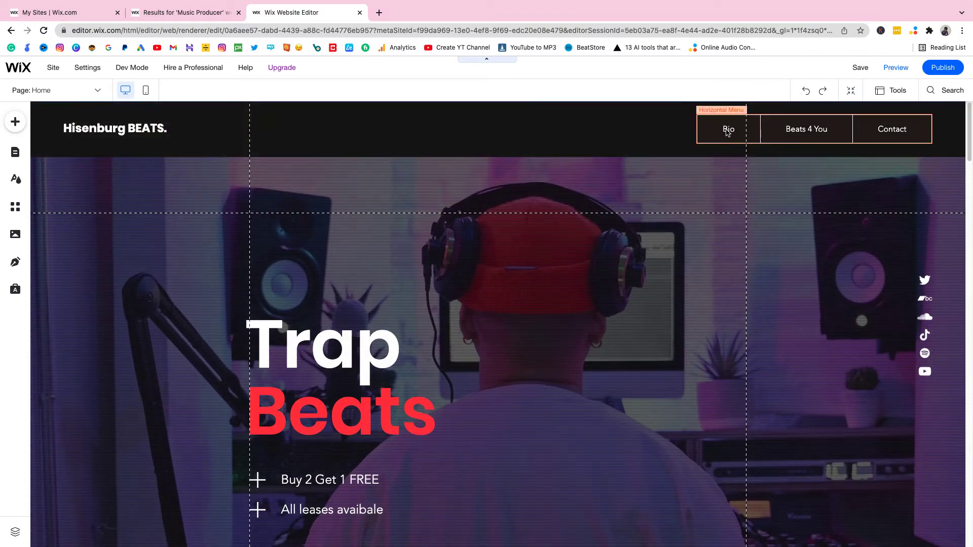
left_click(727, 131)
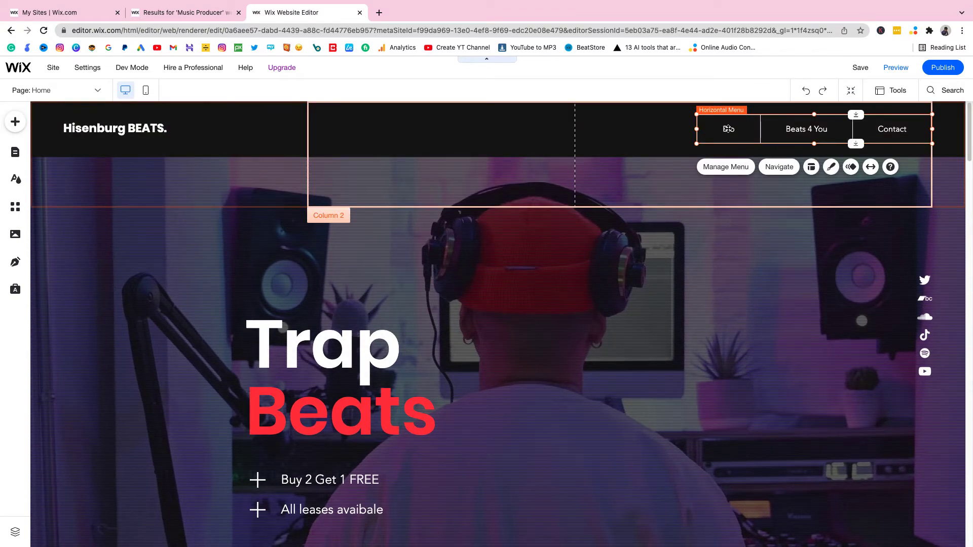
scroll(750, 213, "down", 10)
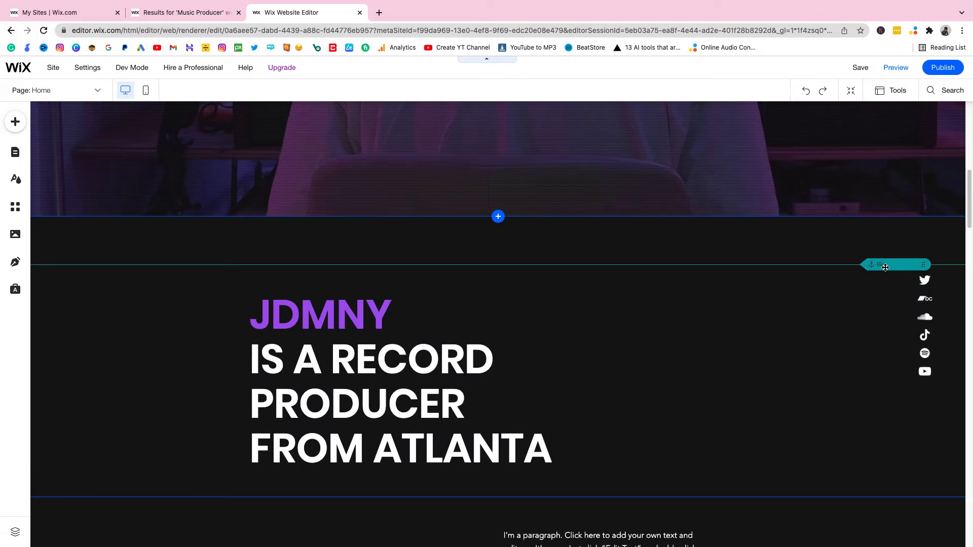
left_click(885, 268)
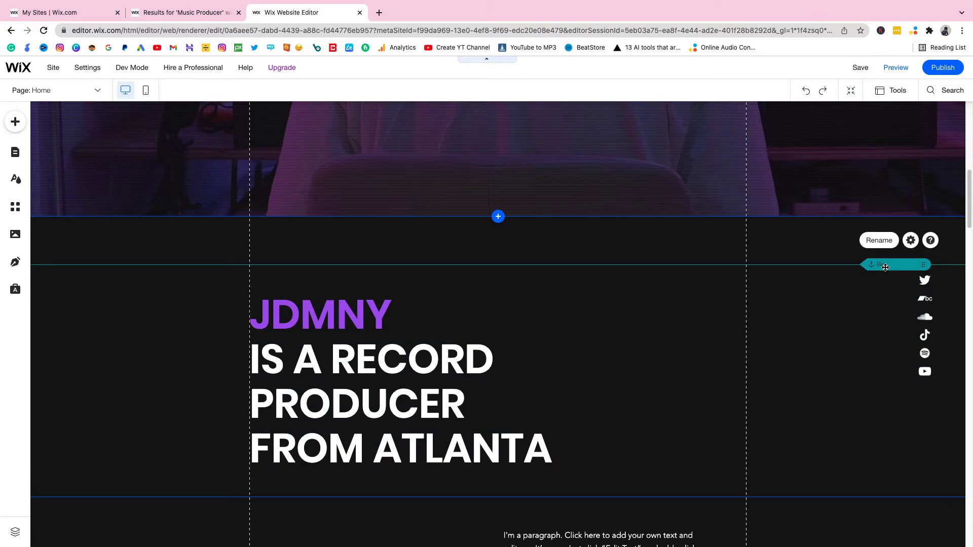
right_click(913, 265)
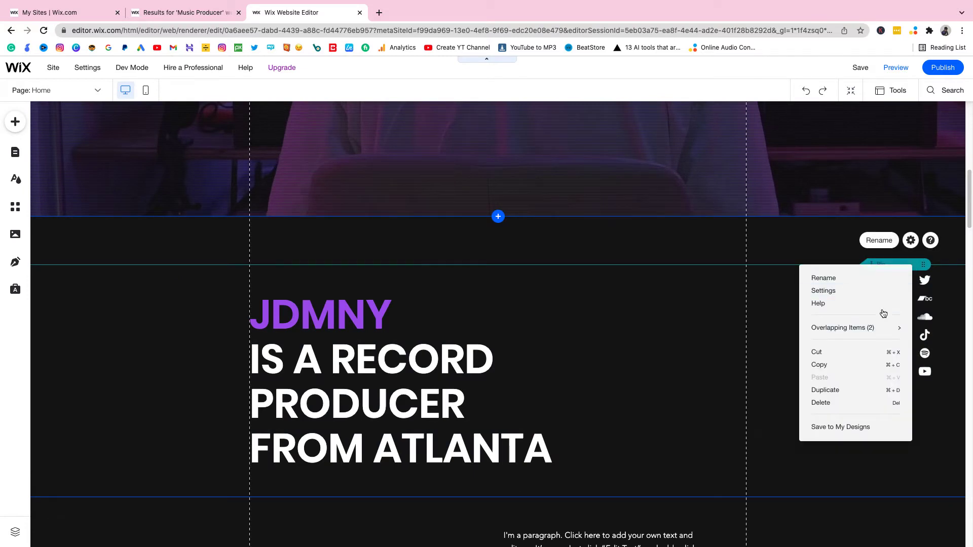
left_click(840, 403)
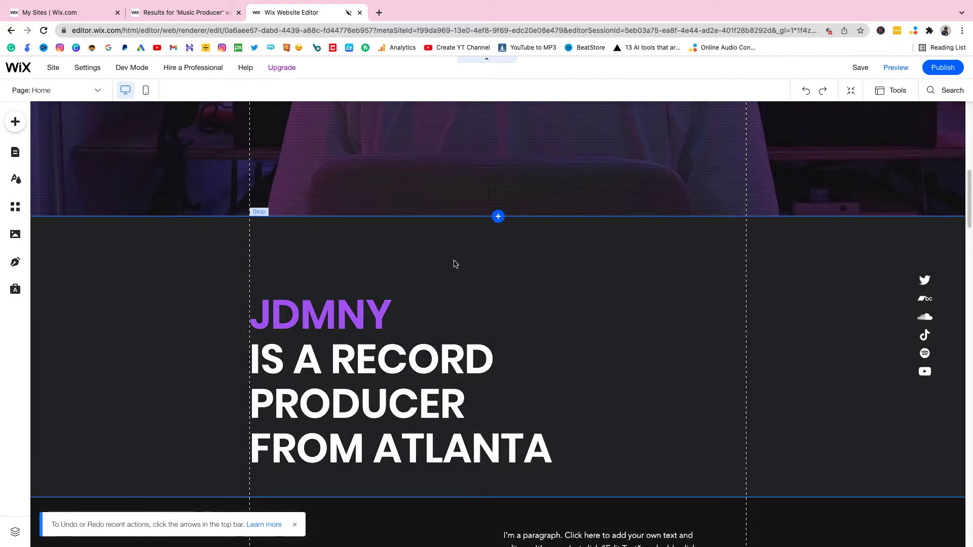
Delete the strip containing the "IS A RECORD PRODUCER FROM ATLANTA" heading
left_click(489, 260)
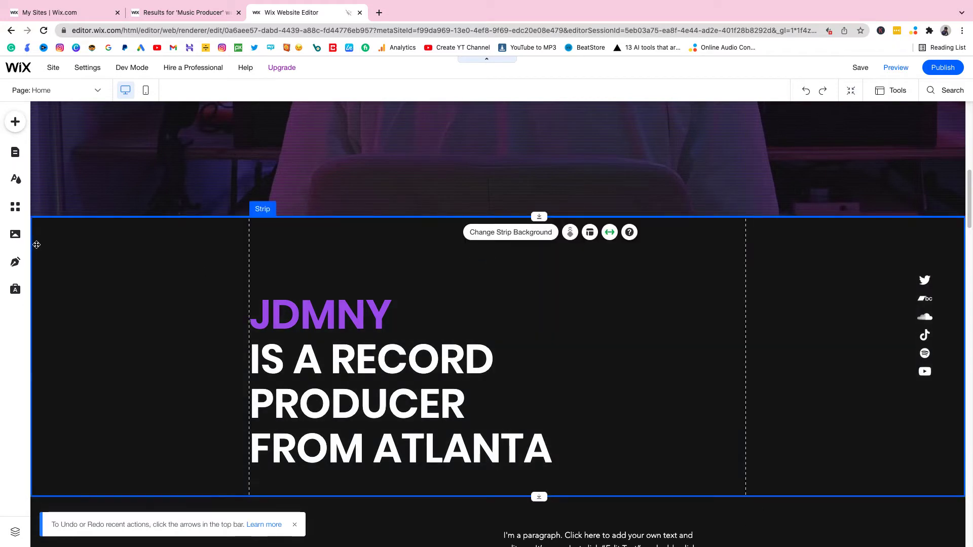
right_click(81, 259)
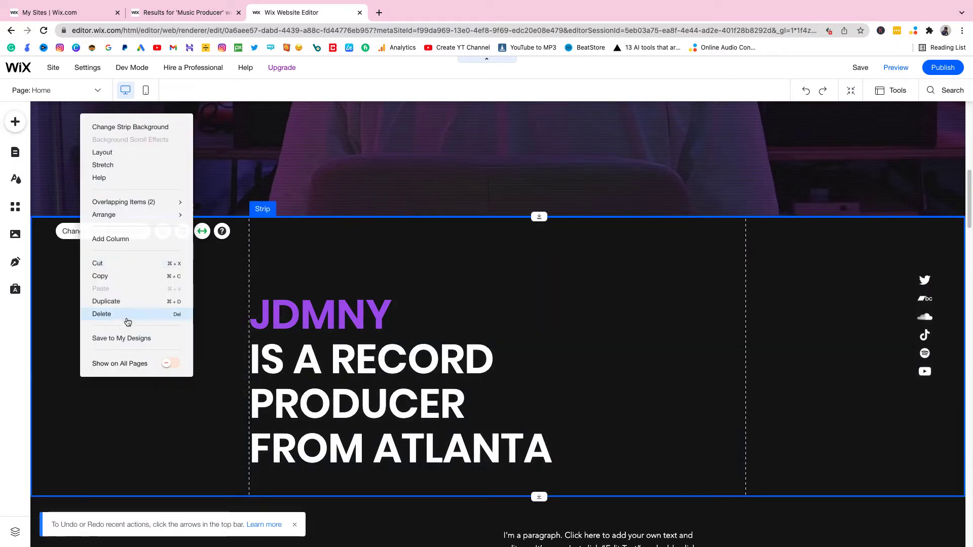
left_click(126, 318)
Delete the column with the placeholder bio paragraphs from the strip that also holds the purple face video
scroll(505, 348, "down", 3)
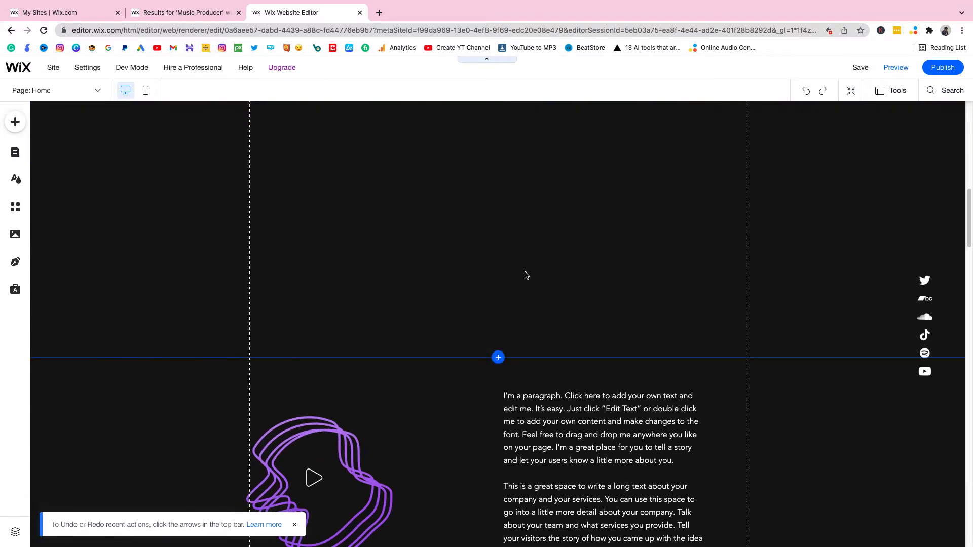
scroll(525, 275, "up", 4)
scroll(513, 338, "down", 7)
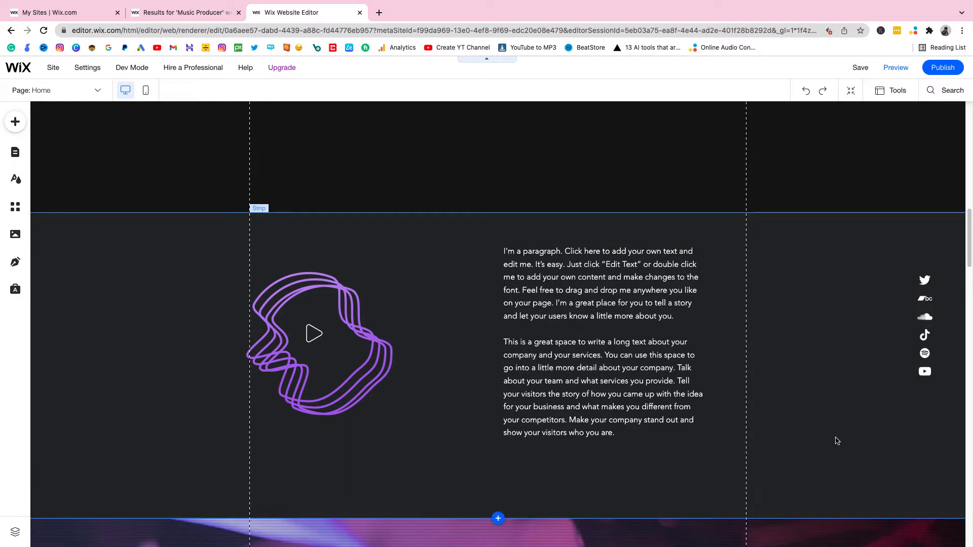
left_click(837, 441)
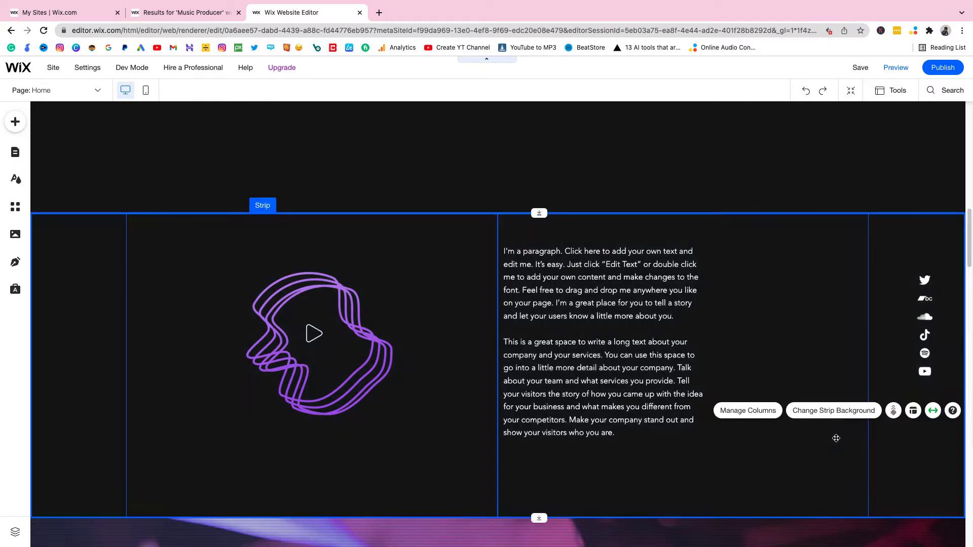
left_click(836, 439)
right_click(836, 438)
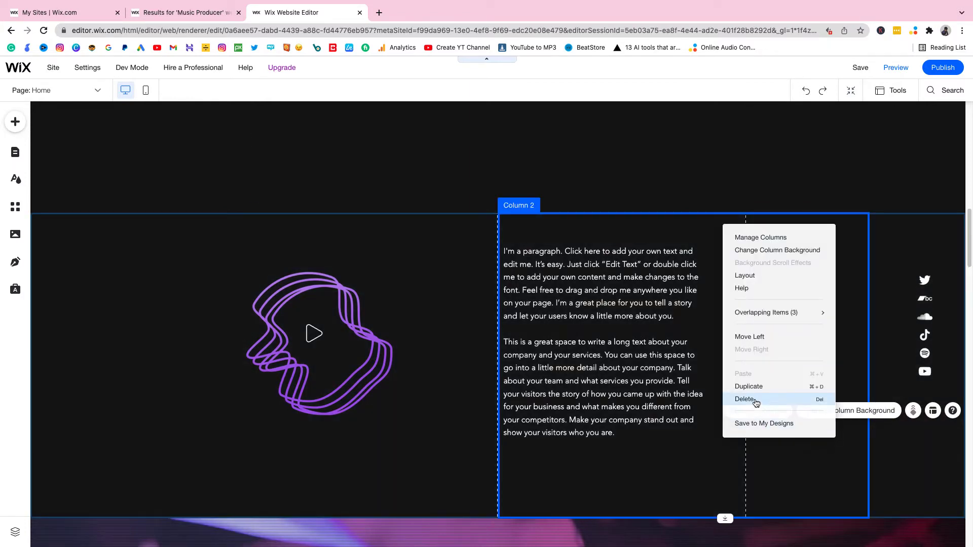
left_click(744, 399)
Delete the purple face video box and shrink the emptied strip to a height of about 22 directly below the hero section
left_click(523, 341)
right_click(523, 342)
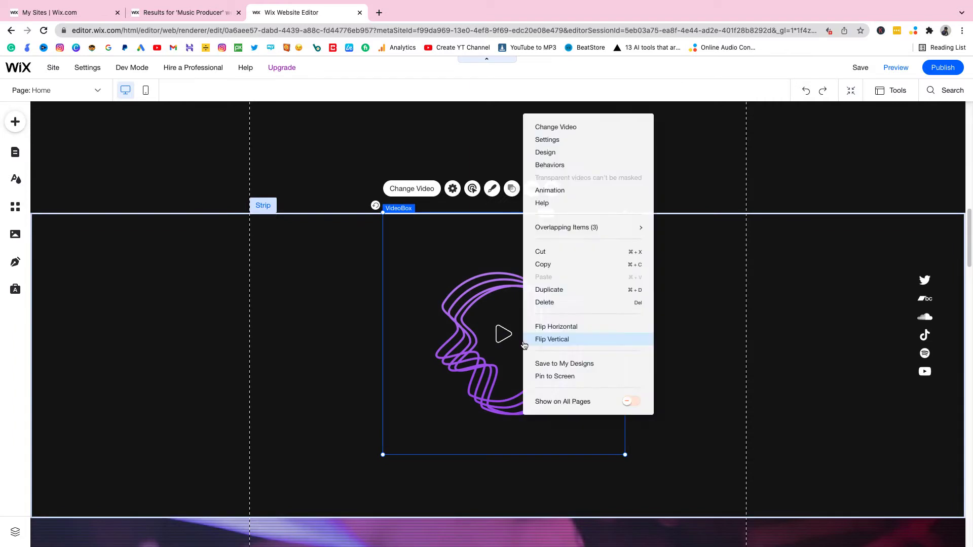
left_click(545, 303)
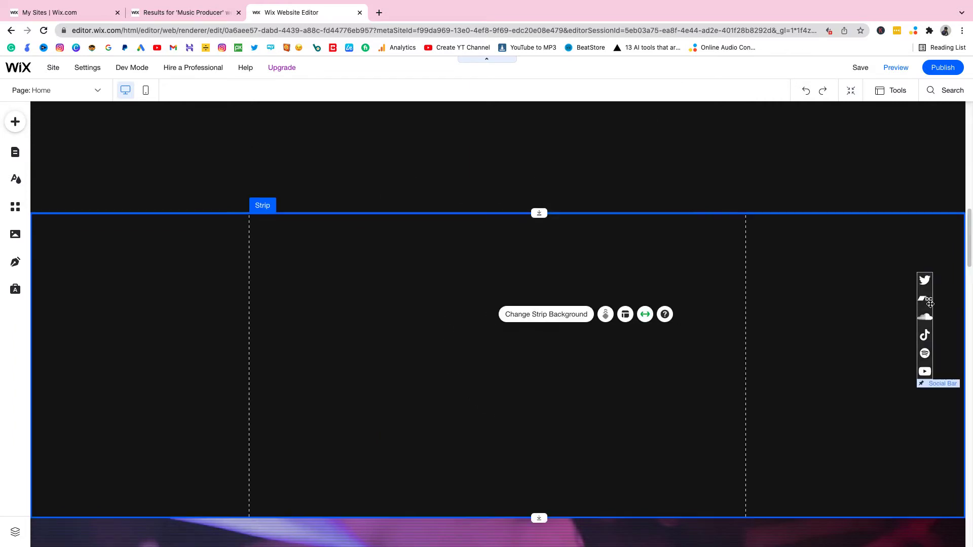
left_click_drag(539, 214, 545, 380)
scroll(550, 393, "up", 2)
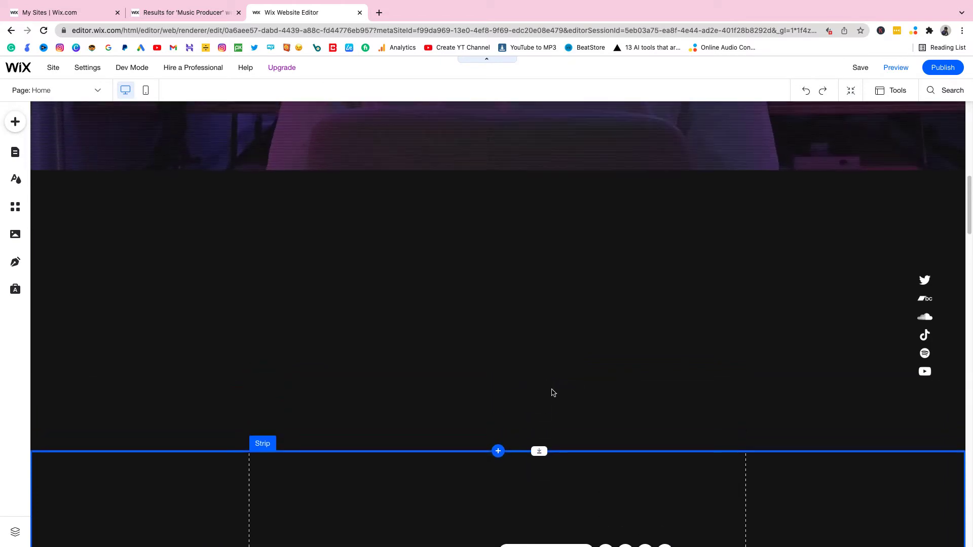
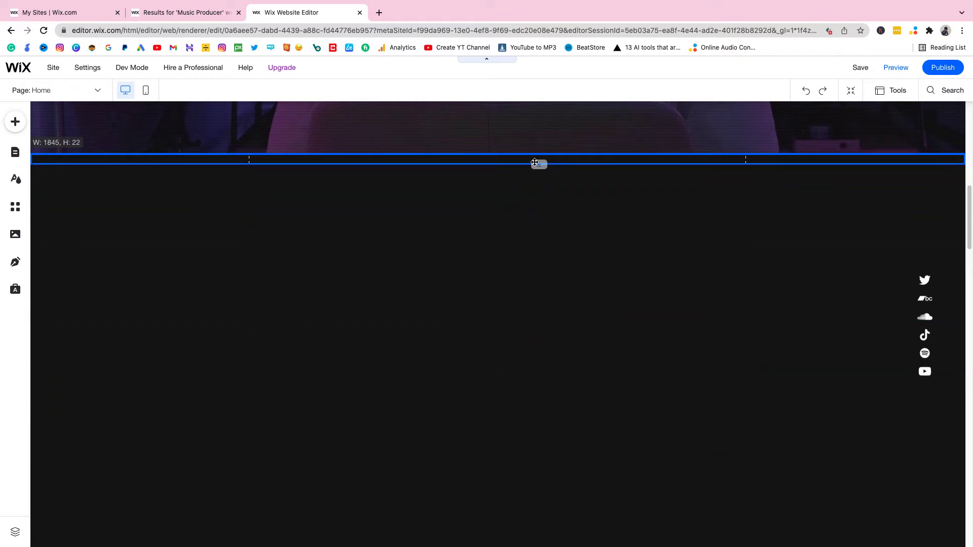
Move the "BUY BEATS & KITS" strip up across the empty space until it sits directly beneath the hero section
scroll(533, 349, "down", 5)
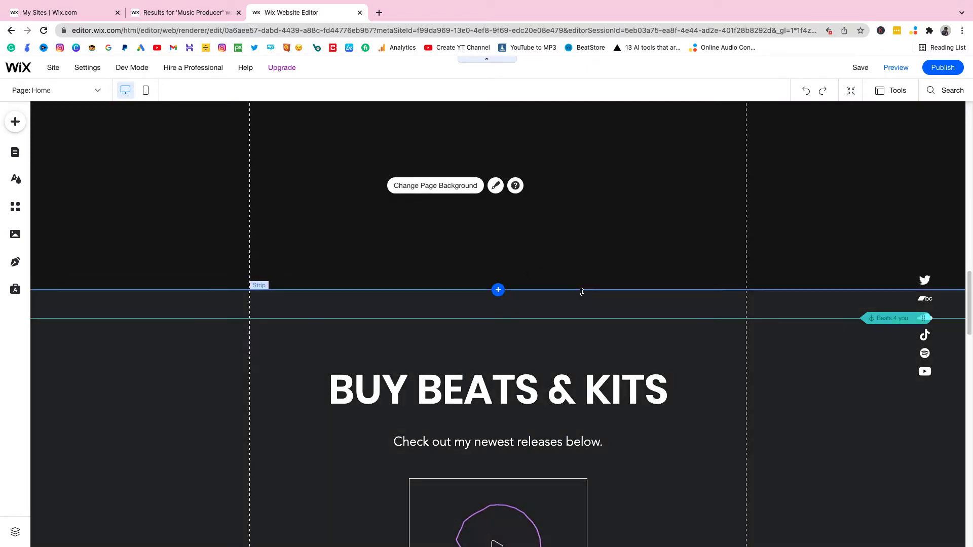
left_click(567, 290)
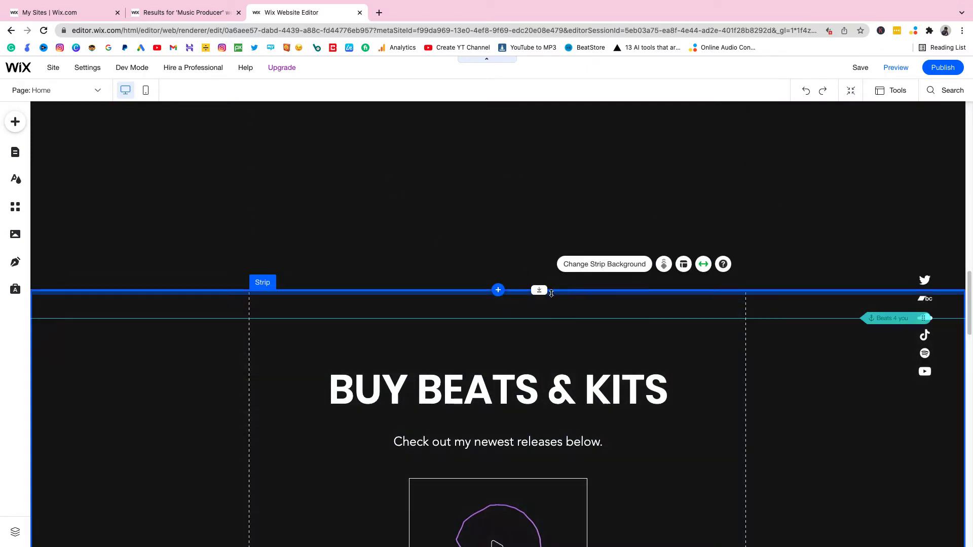
left_click_drag(542, 289, 524, 130)
scroll(541, 258, "up", 3)
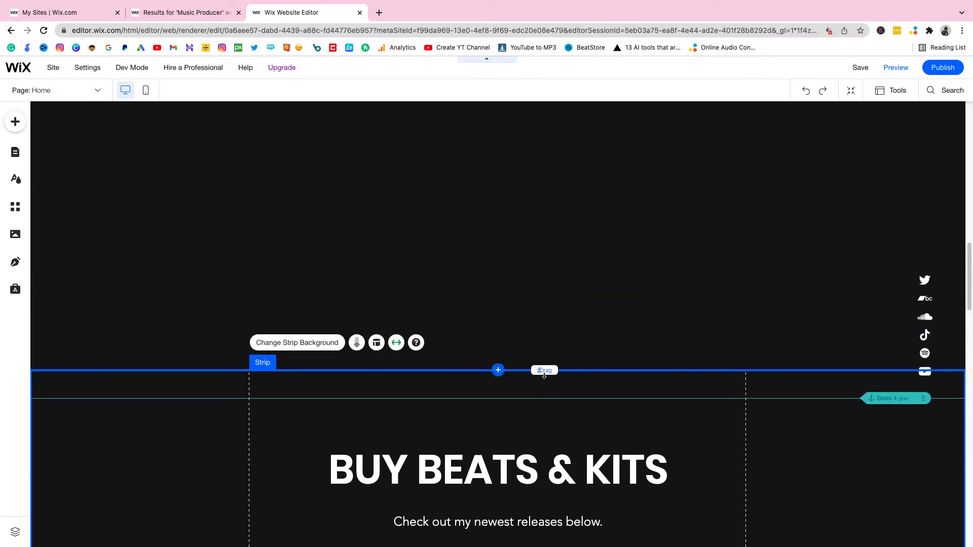
left_click_drag(546, 345, 541, 269)
scroll(557, 357, "up", 3)
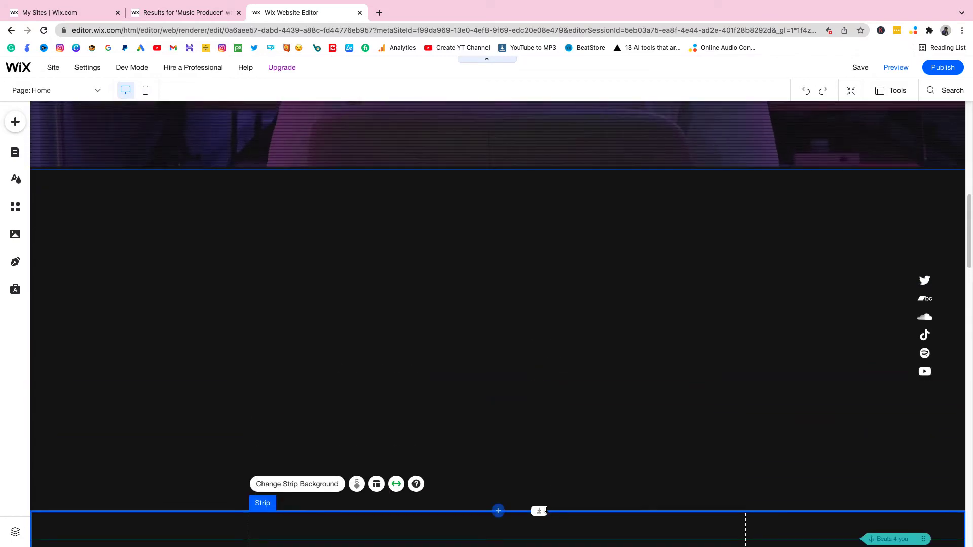
left_click_drag(547, 487, 526, 164)
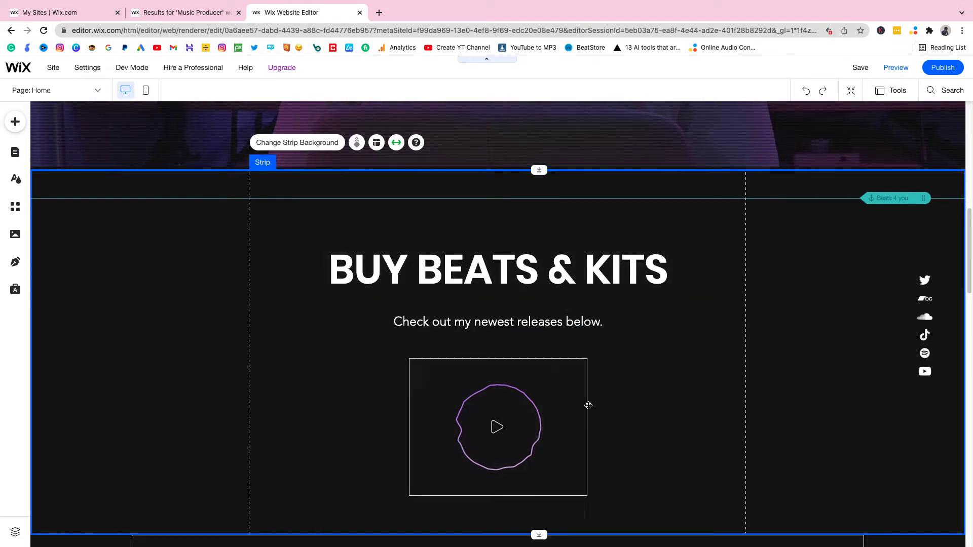
Shorten the "BUY BEATS & KITS" heading to "BUY BEATS"
left_click(514, 277)
double_click(549, 273)
left_click(549, 274)
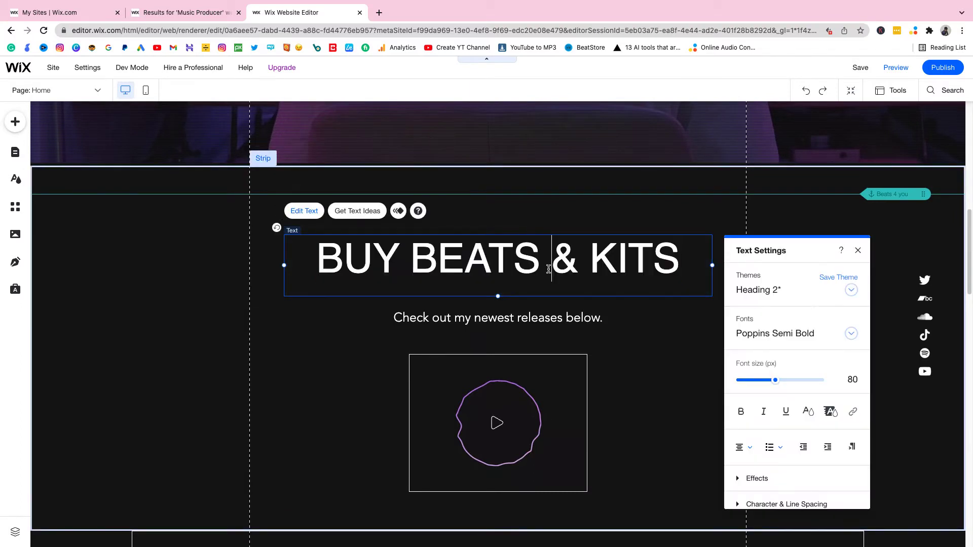
mouse_move(549, 273)
left_mouse_down()
mouse_move(685, 268)
mouse_move(545, 277)
left_mouse_up()
key("BackSpace")
key("BackSpace")
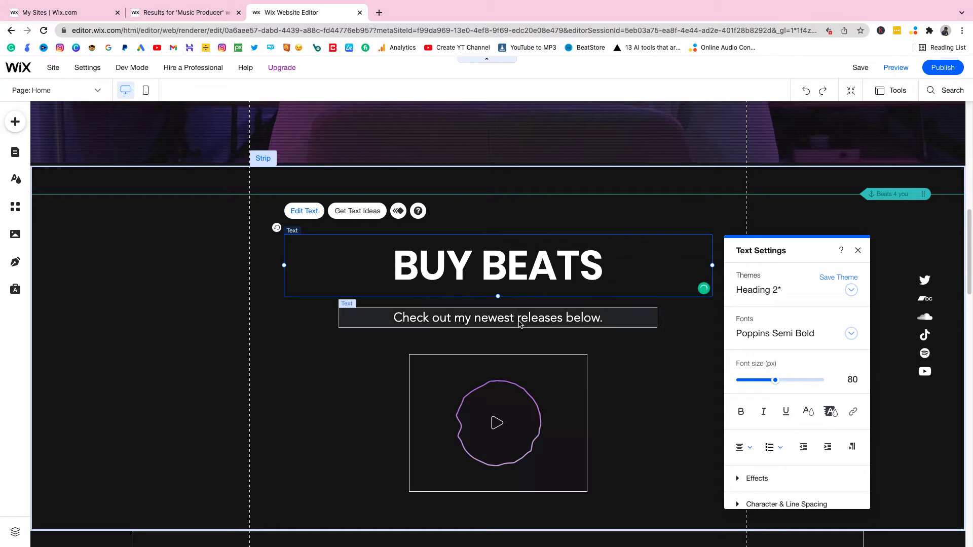
Replace the subtitle under the "BUY BEATS" heading with "Check out my lastest Beats"
left_click(520, 324)
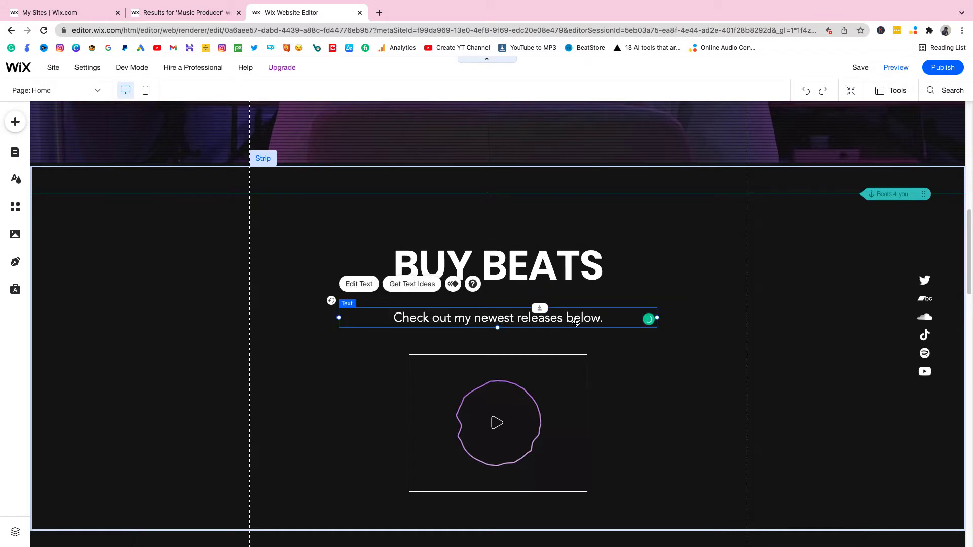
left_click(356, 287)
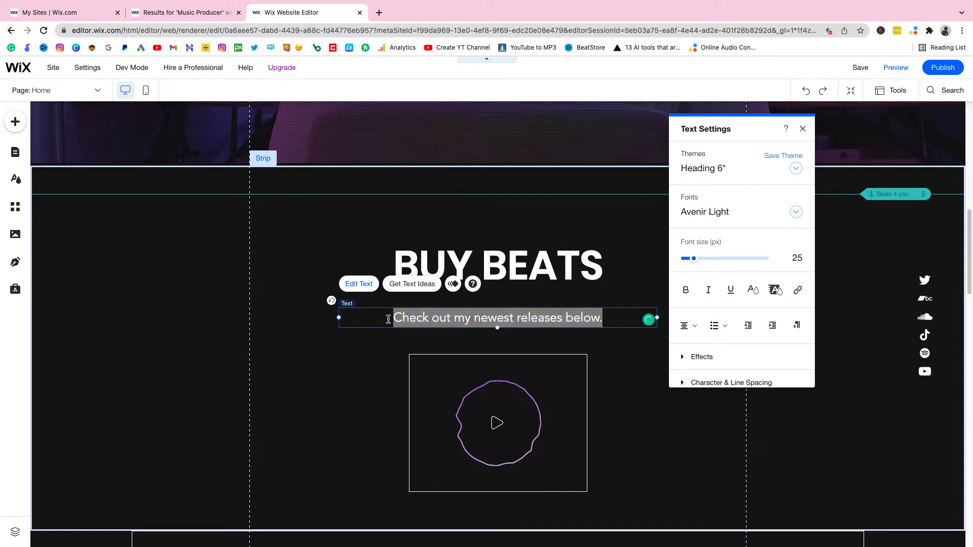
left_click(465, 317)
left_click_drag(602, 318, 393, 317)
type("heck out. myl")
right_click(512, 324)
key("Escape")
key("super+a")
type("Check out my lastest Beats")
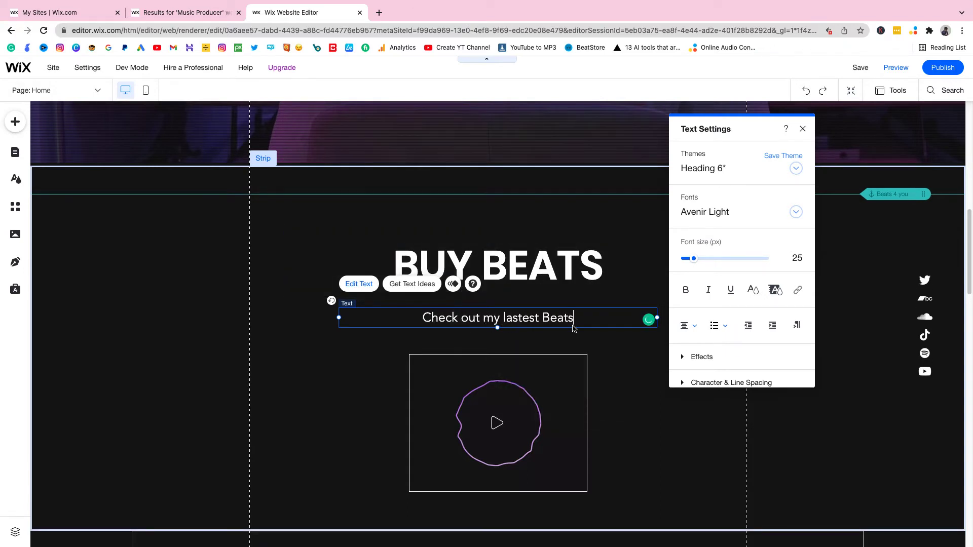
Delete the purple circle video box below the "Check out my lastest Beats" subtitle
scroll(573, 327, "down", 4)
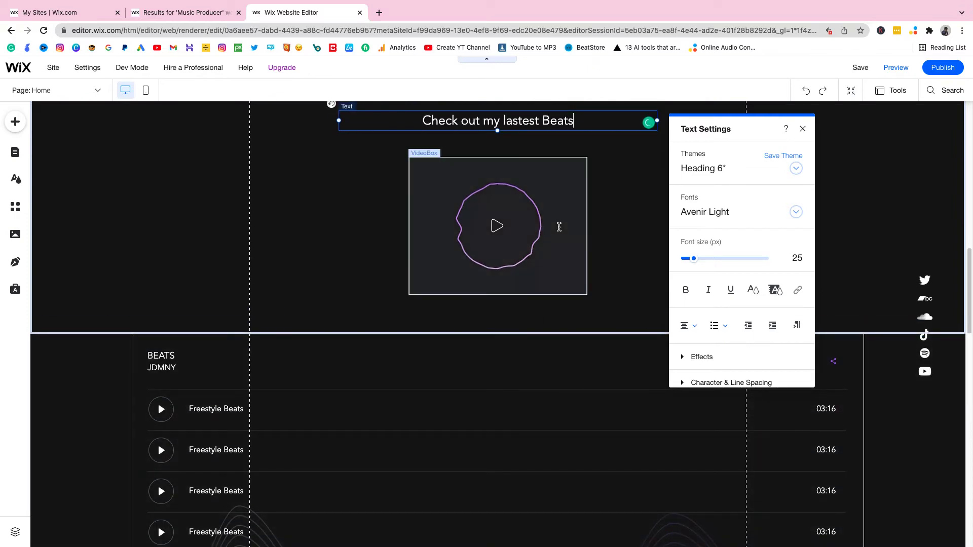
left_click(559, 227)
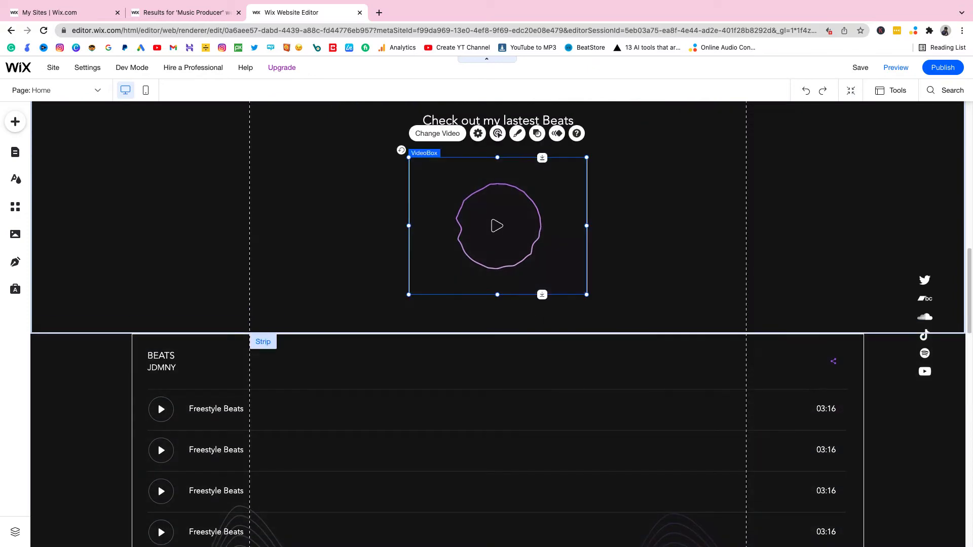
right_click(560, 227)
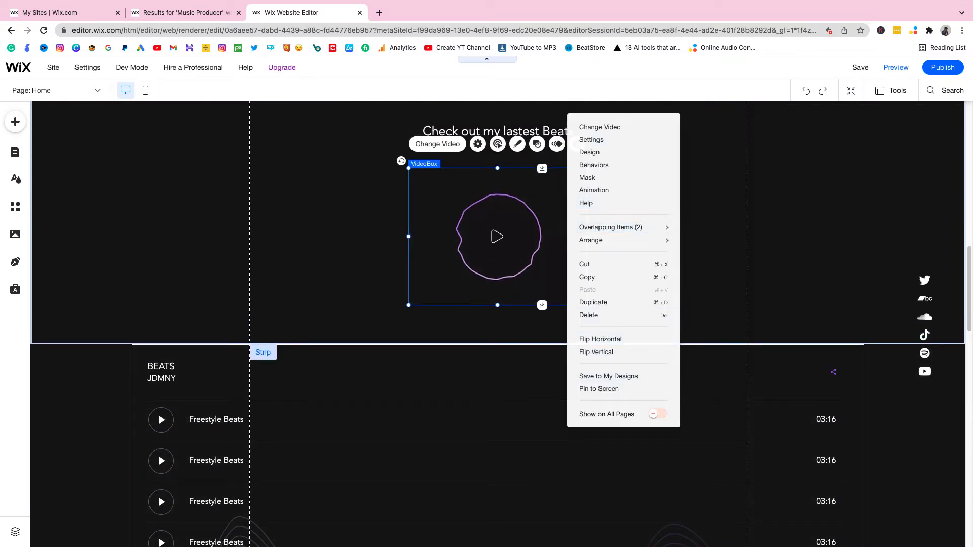
left_click(590, 315)
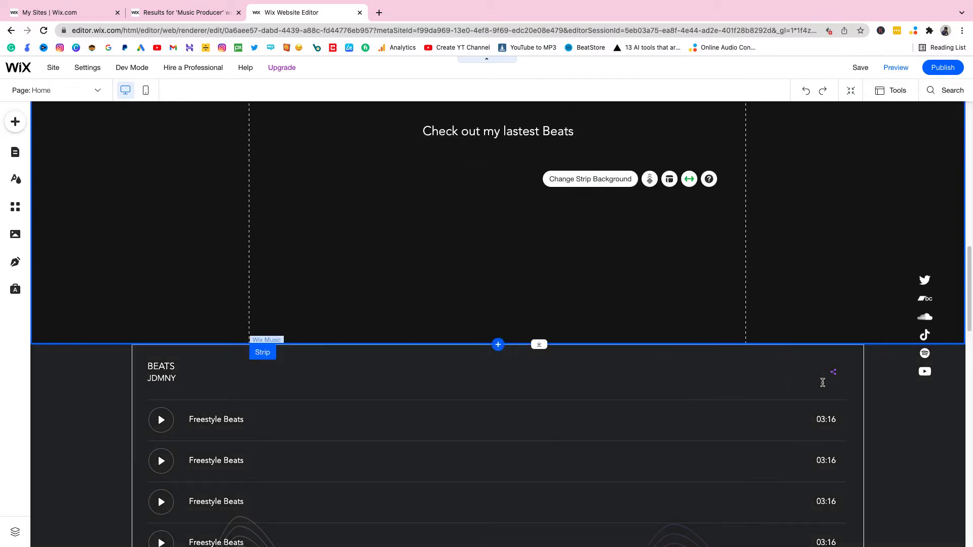
Delete the Wix Music player listing the "Freestyle Beats" tracks
left_click(761, 369)
right_click(800, 370)
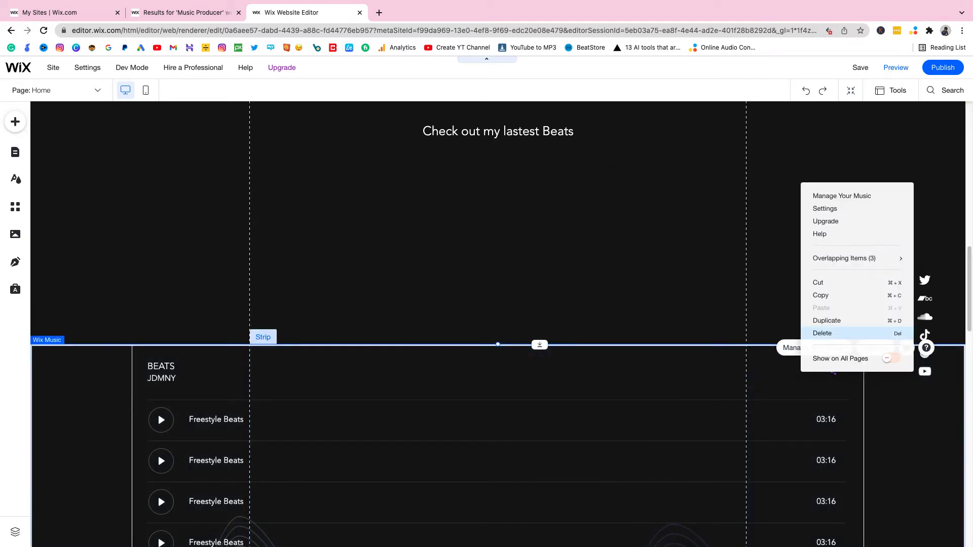
left_click(824, 333)
Move the wavy-line strip up across the empty space until it sits just beneath the "Check out my lastest Beats" subtitle
scroll(675, 387, "up", 5)
scroll(675, 387, "down", 9)
scroll(675, 388, "up", 8)
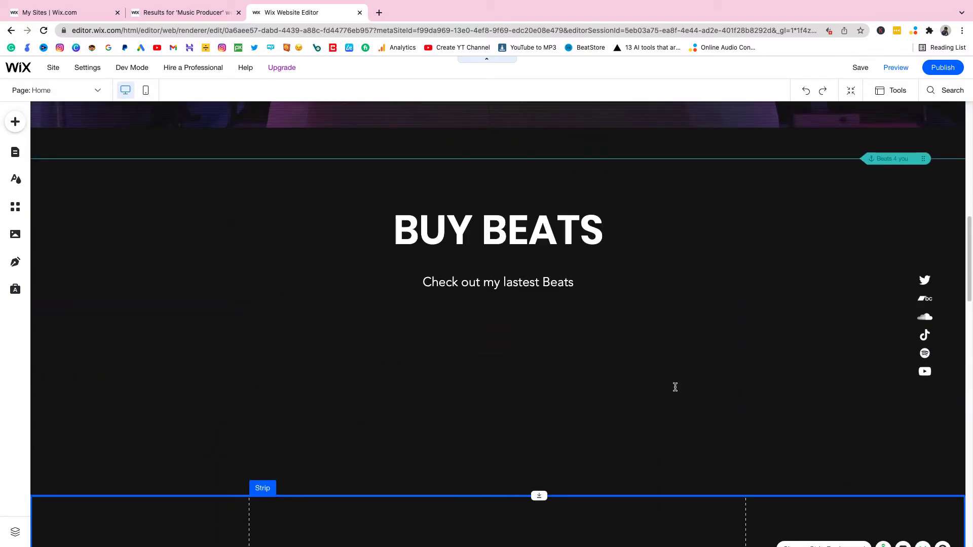
scroll(551, 482, "down", 10)
scroll(552, 482, "up", 8)
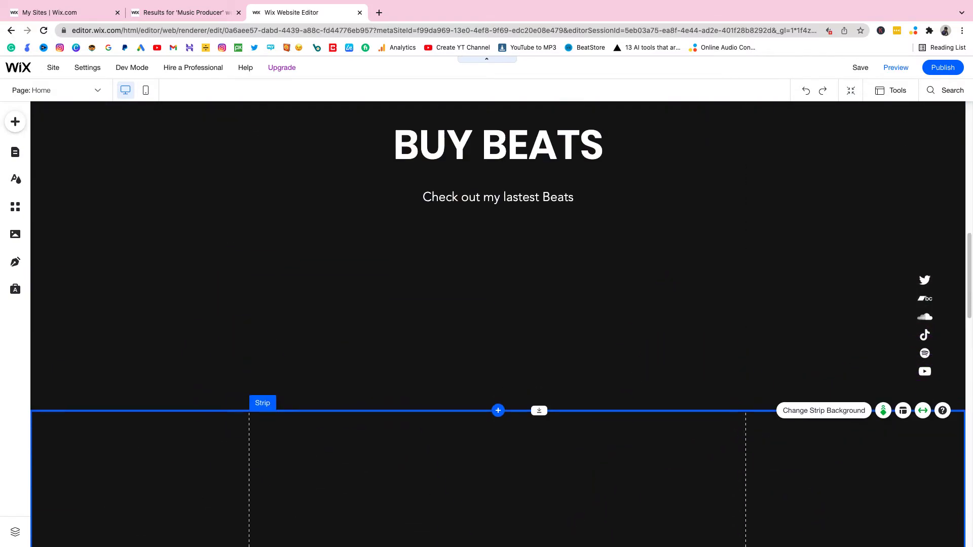
scroll(538, 441, "up", 2)
left_click_drag(539, 442, 538, 294)
left_click(509, 424)
scroll(515, 385, "down", 2)
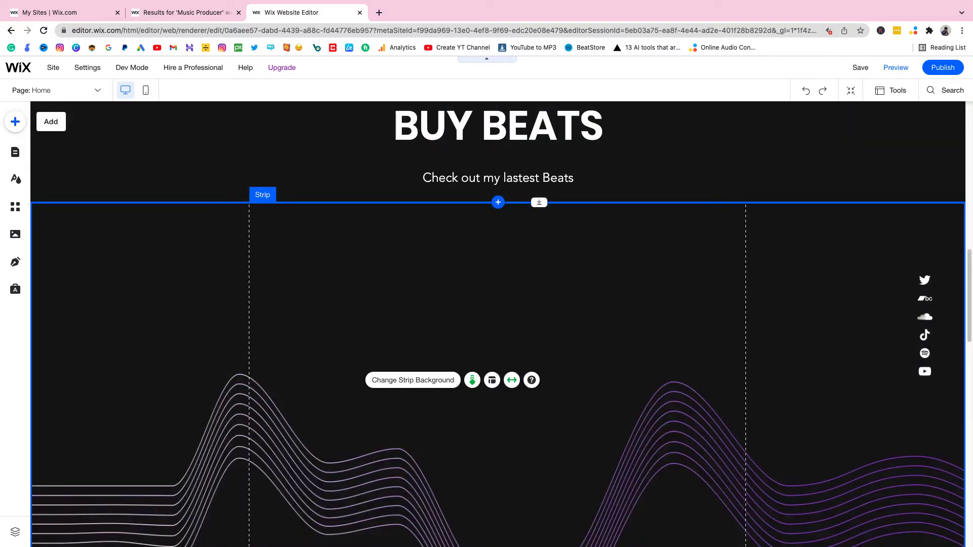
Add a custom HTML embed widget to the strip below the "Check out my lastest Beats" subtitle
left_click(15, 121)
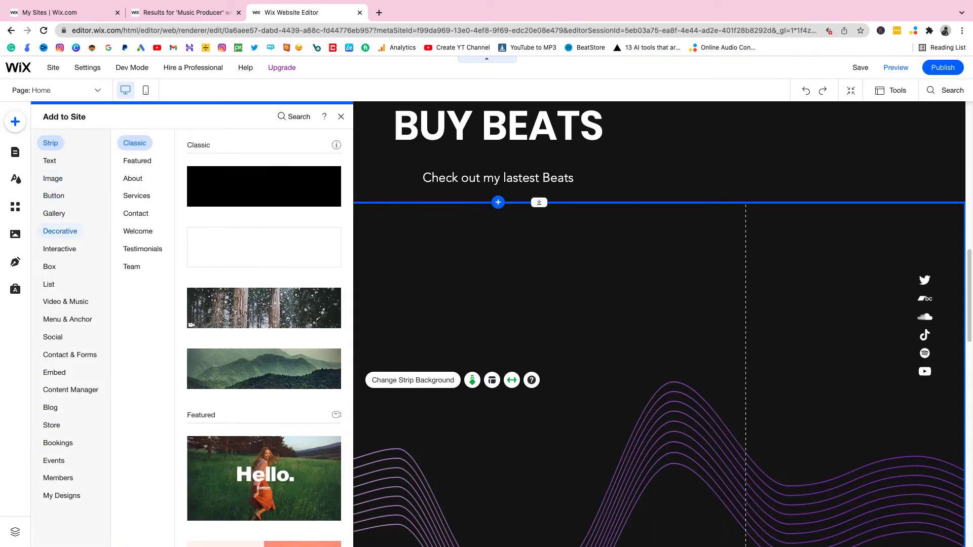
left_click(59, 231)
left_click(54, 373)
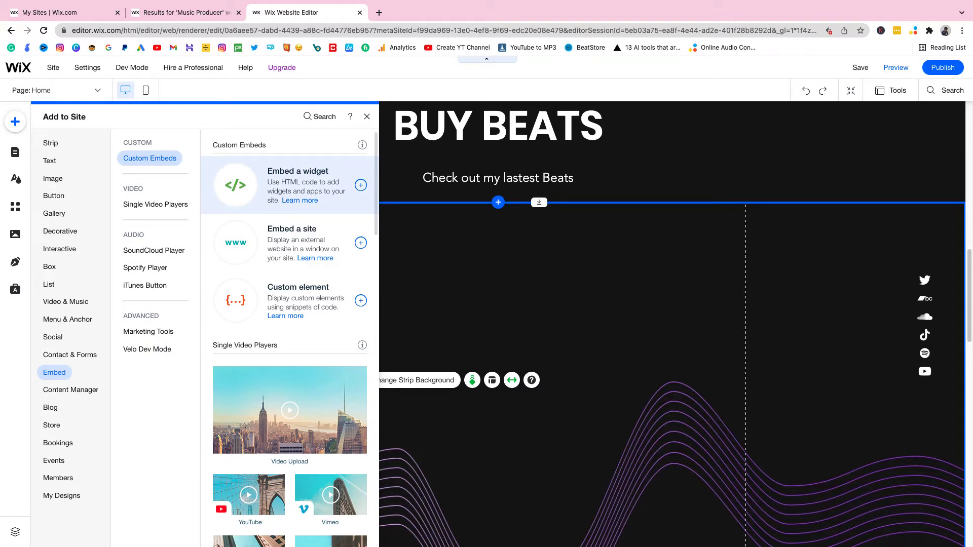
left_click(276, 169)
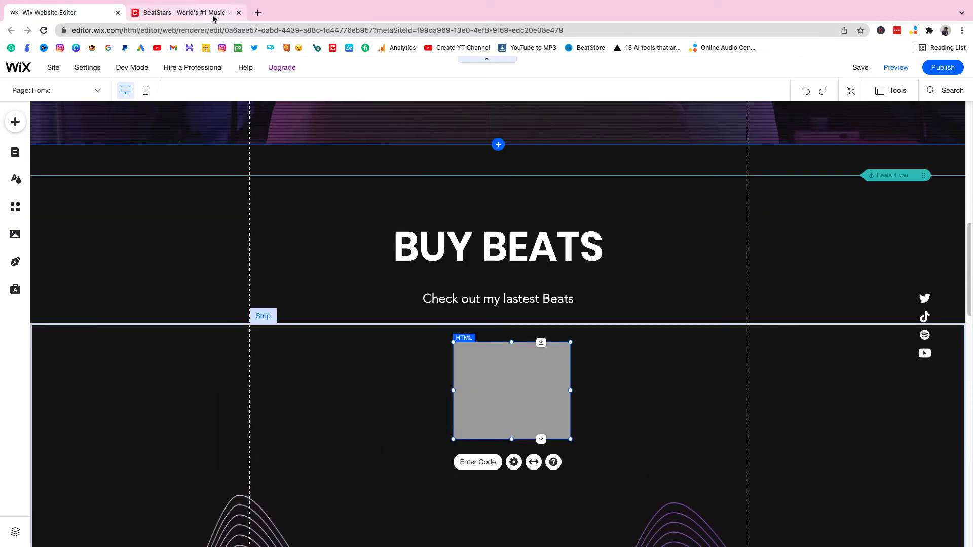
Switch to BeatStars and open the Players page of the account's media services
left_click(213, 18)
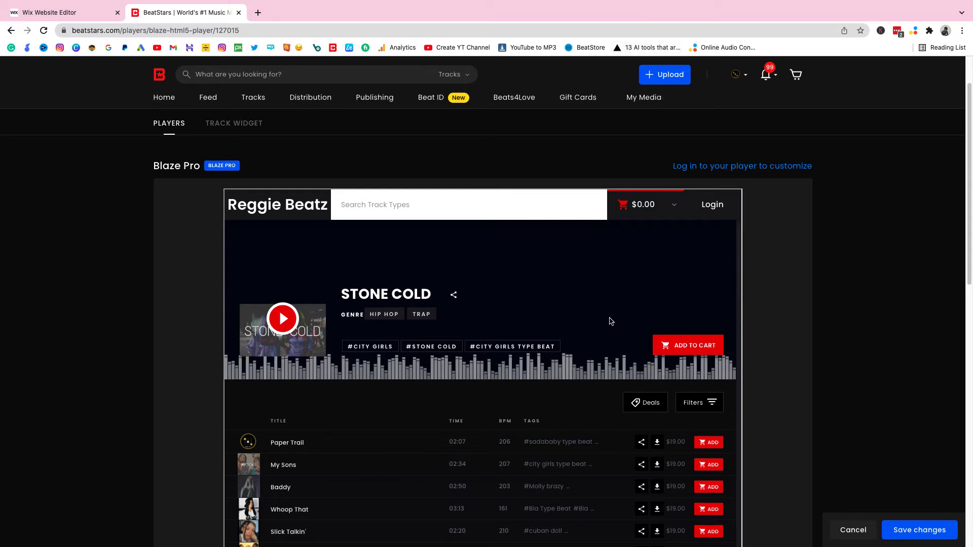
mouse_move(656, 104)
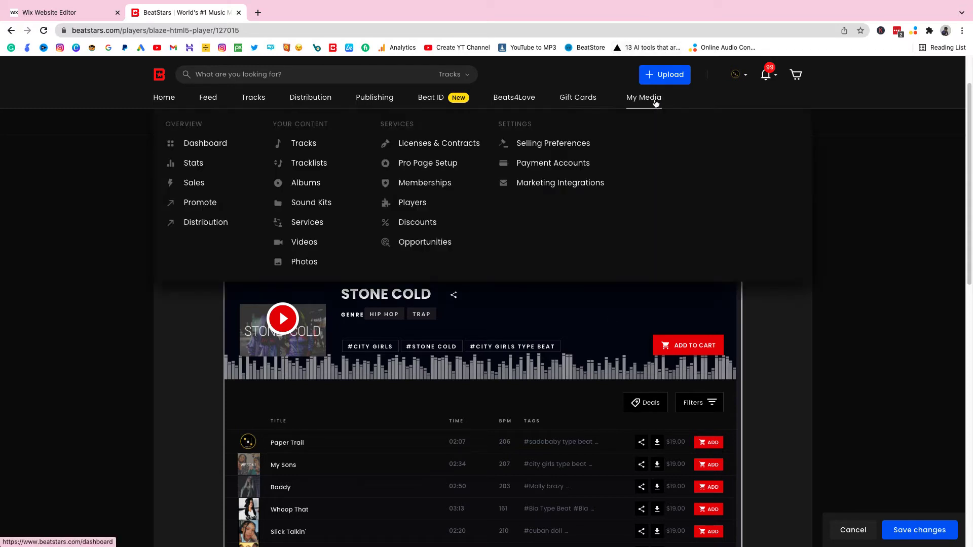
left_click(424, 204)
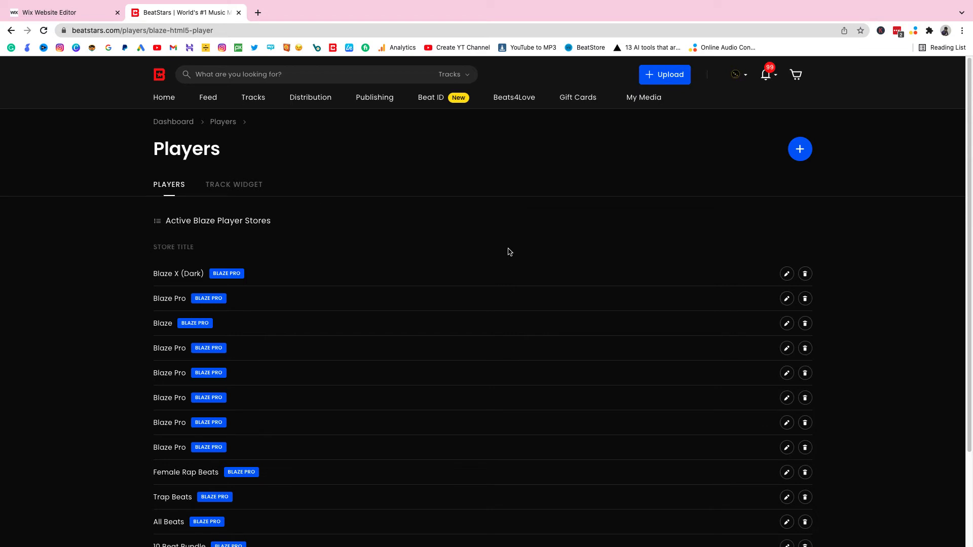
Create a new Blaze Player store of the Blaze Pro type
scroll(439, 306, "down", 3)
scroll(439, 304, "up", 3)
left_click(800, 151)
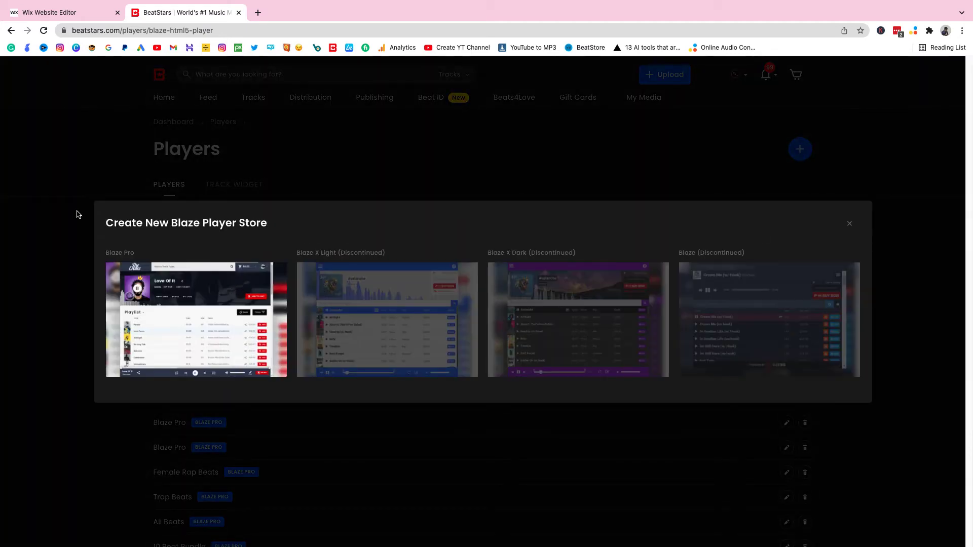
left_click(171, 285)
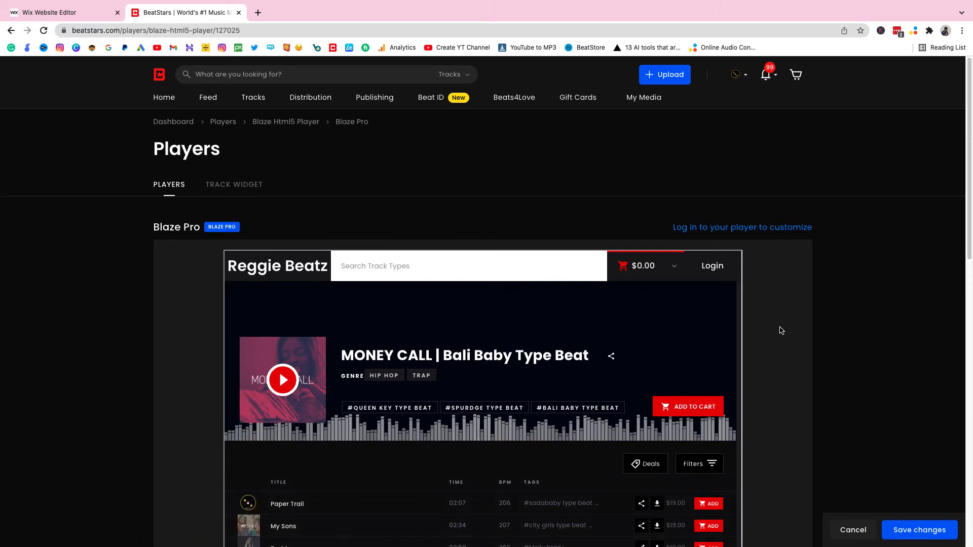
Copy the general embed code of the new Blaze Pro player
scroll(781, 331, "down", 5)
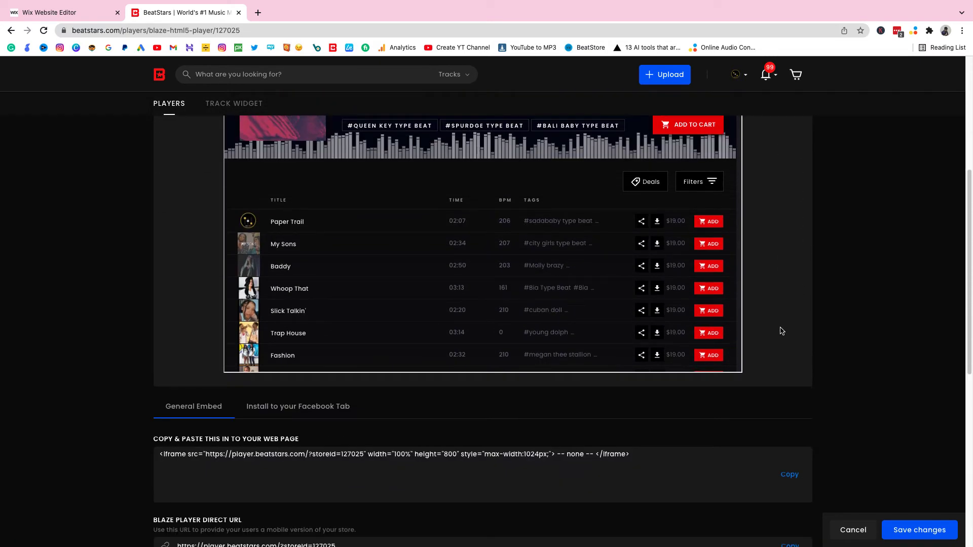
scroll(781, 330, "down", 1)
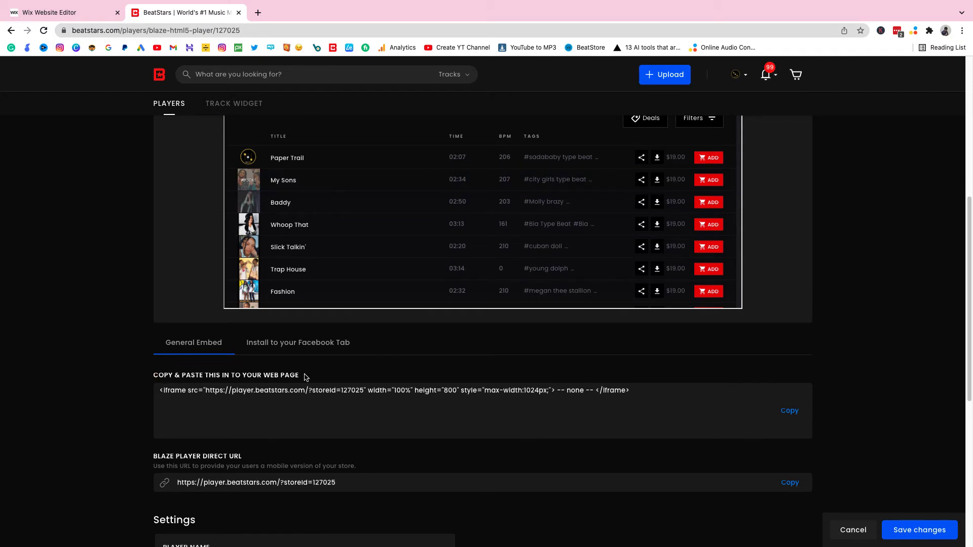
left_click(789, 410)
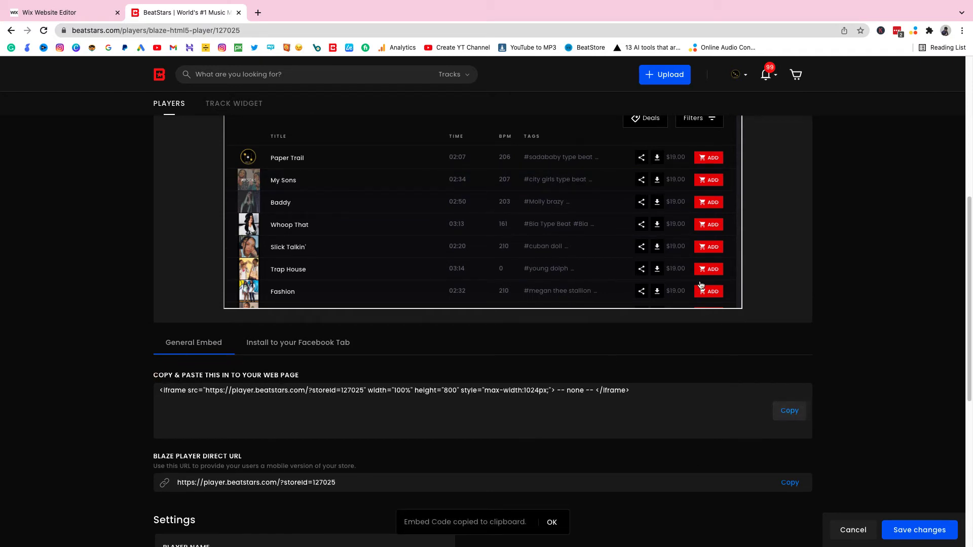
Switch back to the Wix editor, paste the BeatStars iframe code into the empty HTML widget and update it
left_click(56, 15)
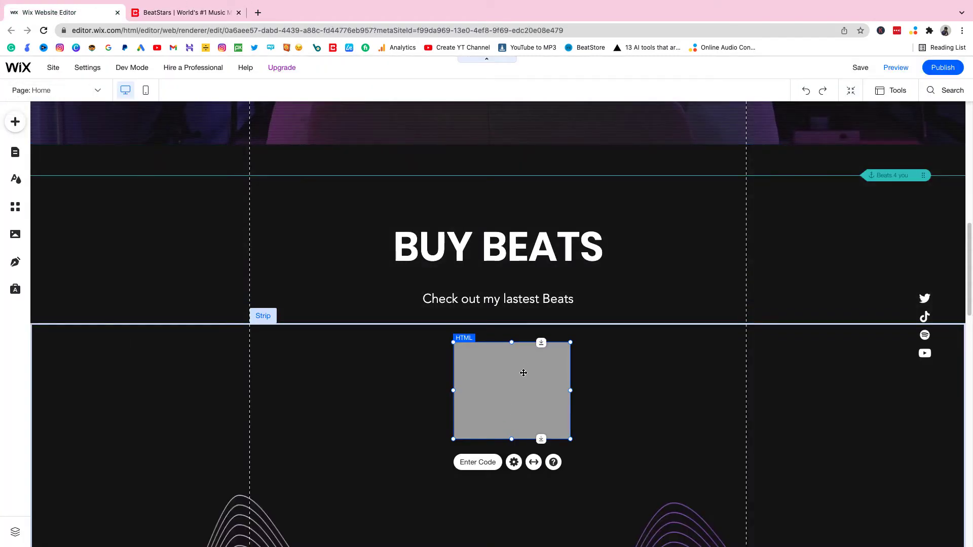
left_click(478, 462)
right_click(643, 255)
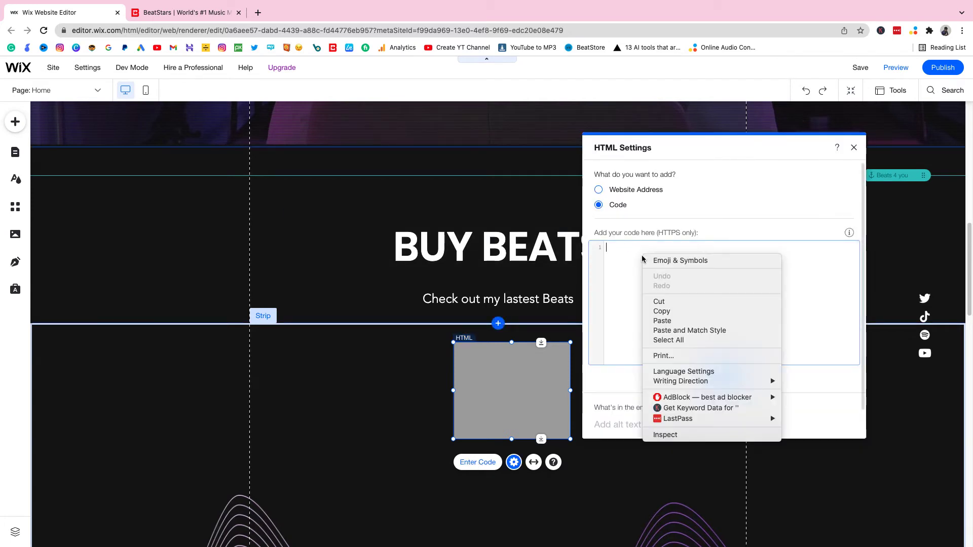
left_click(687, 322)
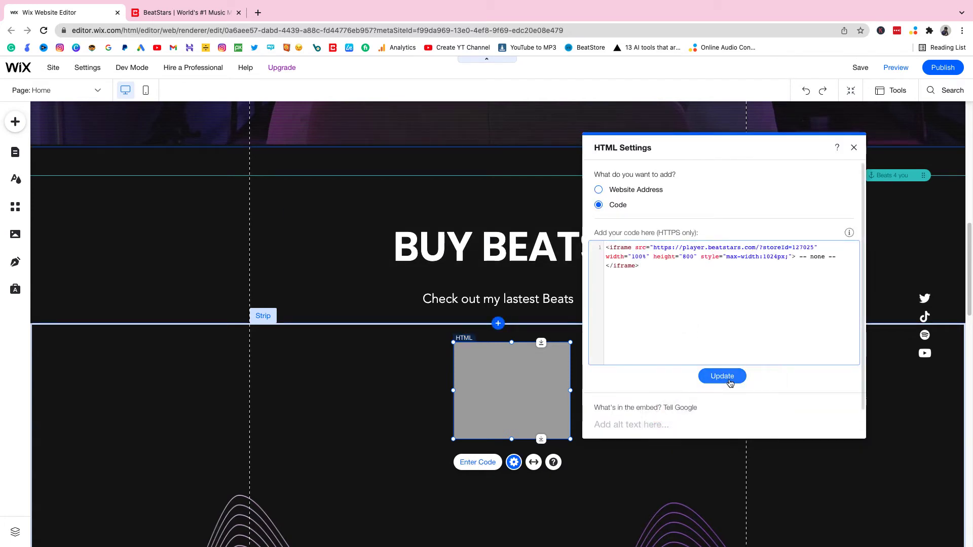
left_click(723, 375)
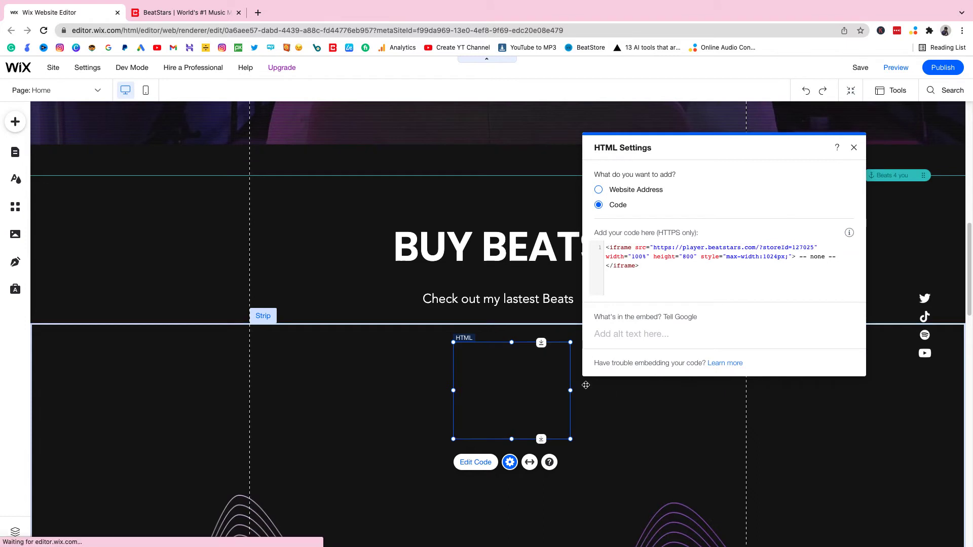
Enlarge the embedded beat player to span the page's content gridlines and extend it down over most of the wavy-line strip
scroll(658, 435, "down", 2)
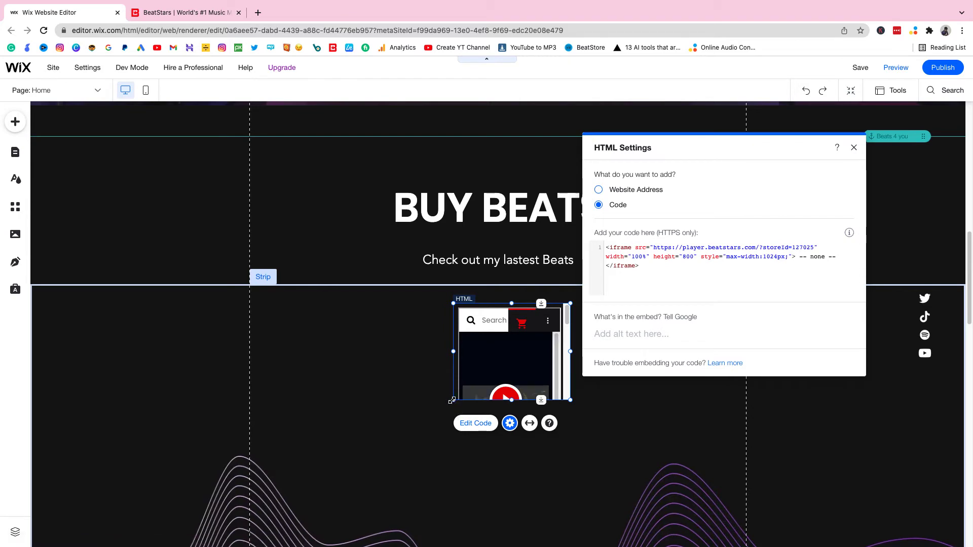
left_click_drag(452, 400, 241, 511)
scroll(537, 409, "down", 5)
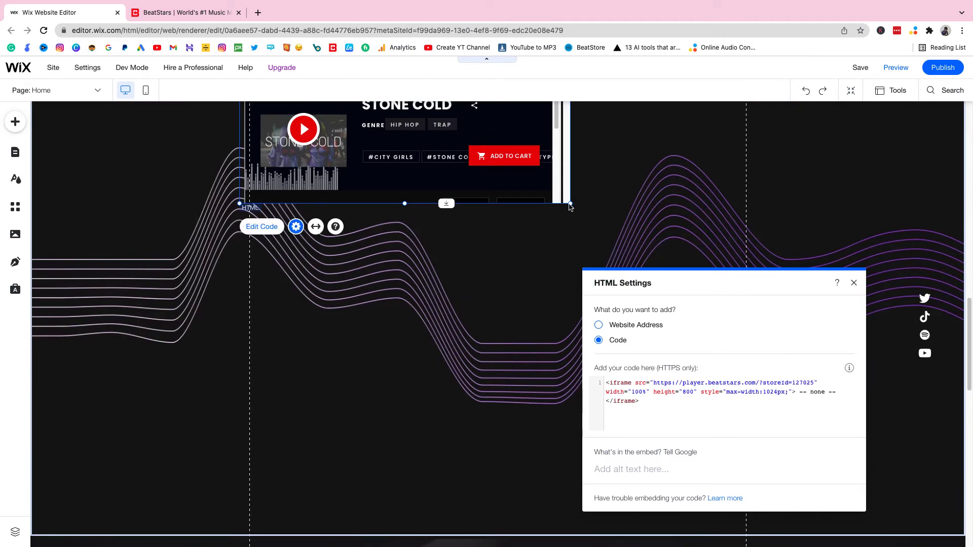
left_click(854, 283)
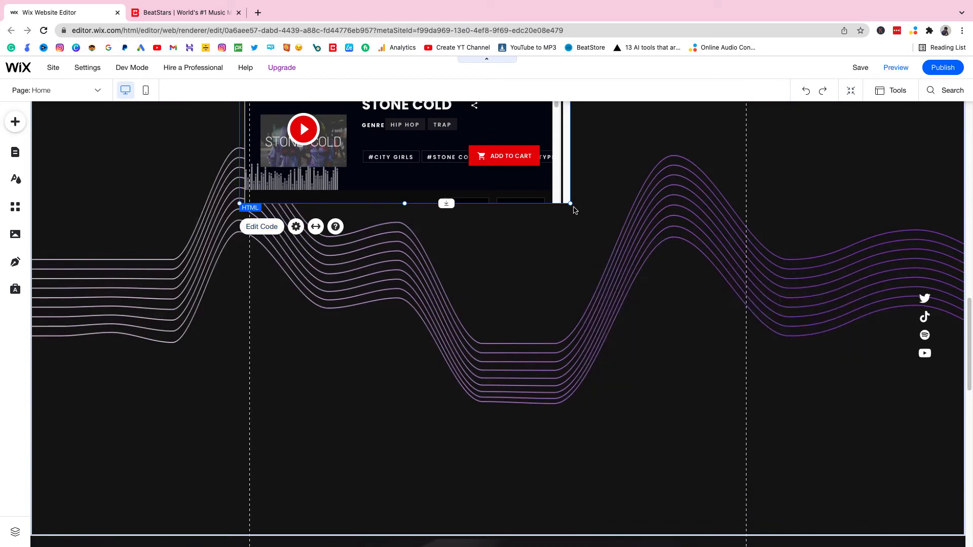
left_click_drag(572, 206, 745, 511)
Preview the site and check how the embedded BeatStars player displays in the "BUY BEATS" section
scroll(609, 288, "up", 5)
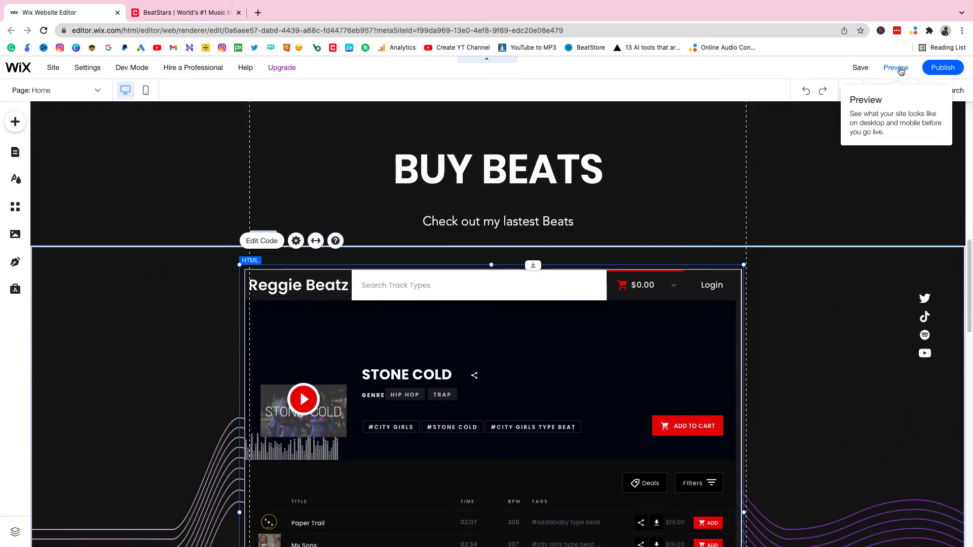
left_click(896, 68)
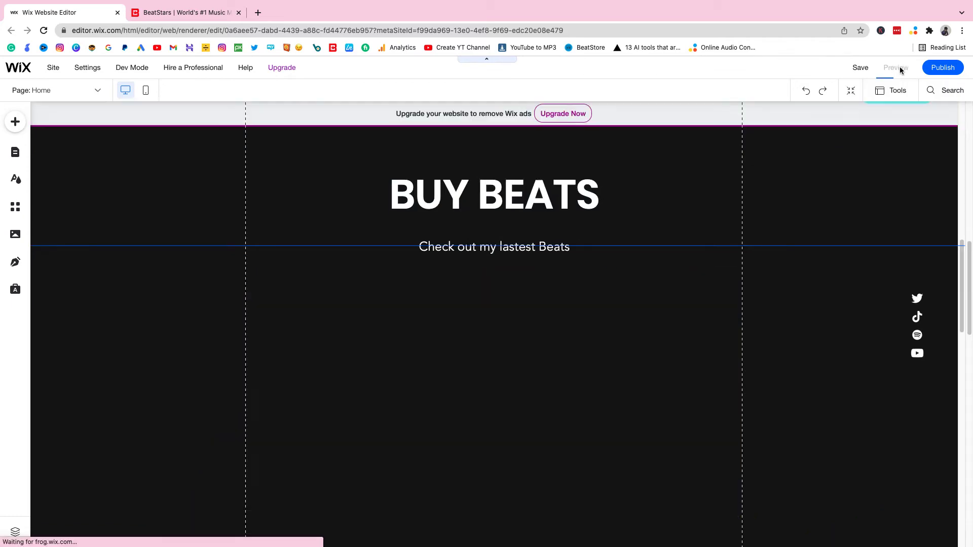
scroll(508, 267, "down", 10)
scroll(507, 267, "down", 6)
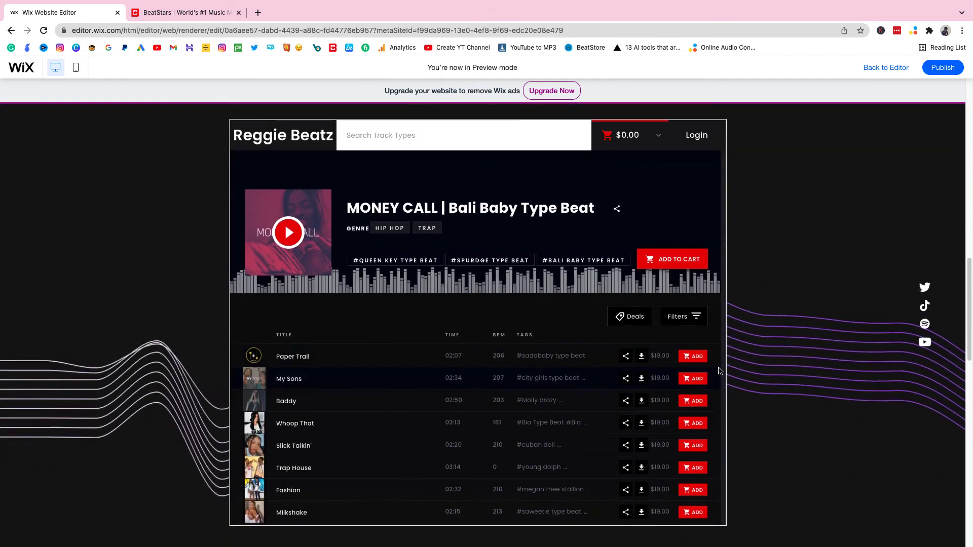
scroll(728, 366, "down", 5)
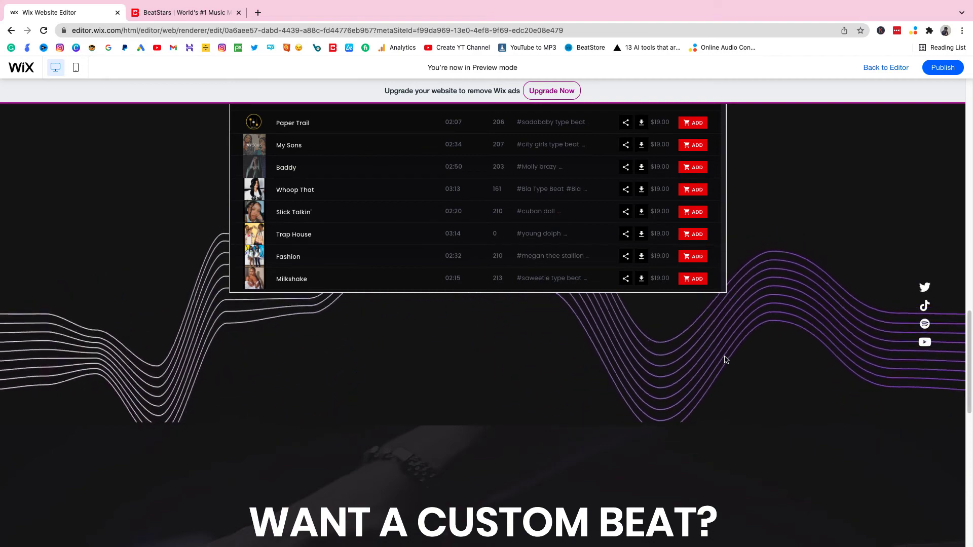
Review the previewed page from the "WANT A CUSTOM BEAT?" contact form up to the "Trap Beats" hero, and return to the editor
scroll(659, 337, "down", 5)
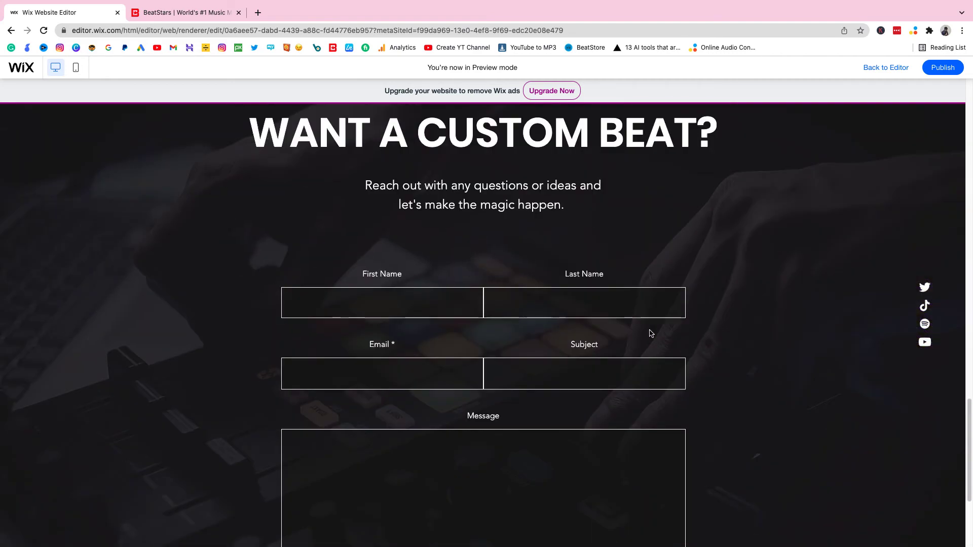
scroll(650, 332, "up", 15)
scroll(650, 333, "up", 6)
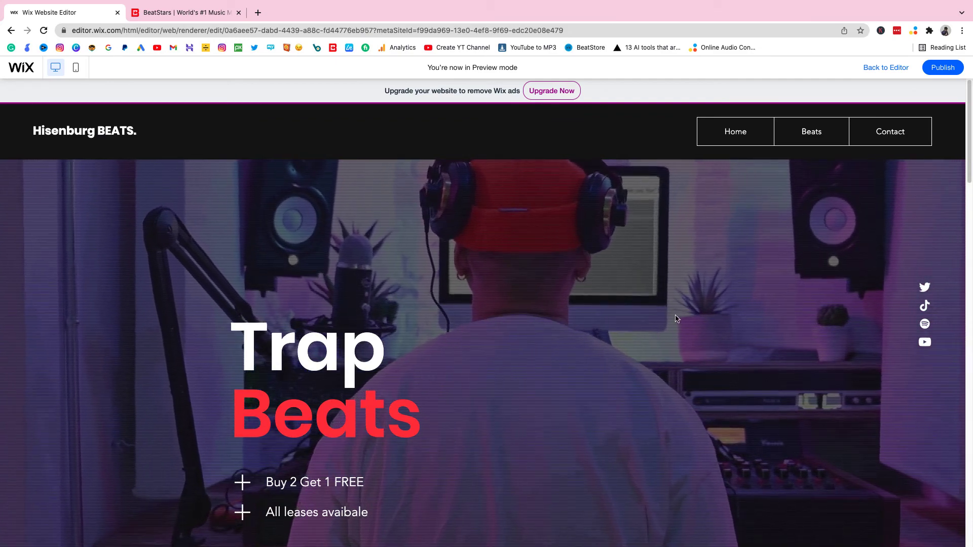
scroll(677, 327, "down", 2)
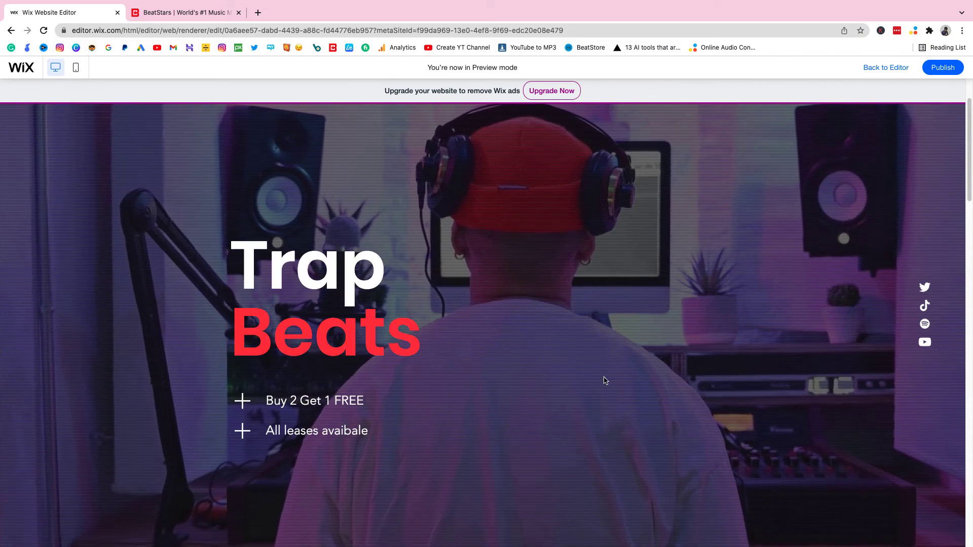
scroll(522, 393, "down", 2)
scroll(524, 350, "up", 4)
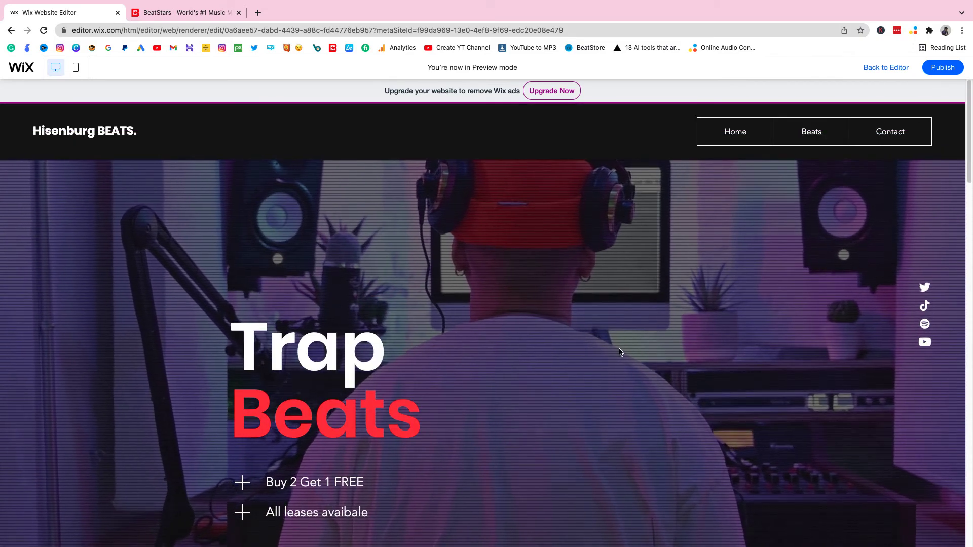
left_click(886, 68)
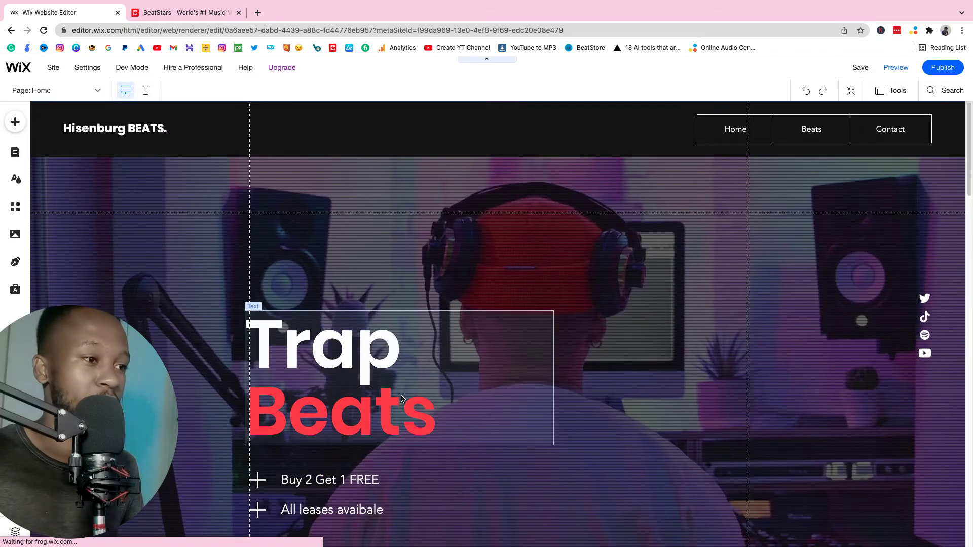
Add the rounded "Get Started" text and icon button to the "Trap Beats" hero strip and enlarge it to roughly twice its size
scroll(742, 375, "down", 2)
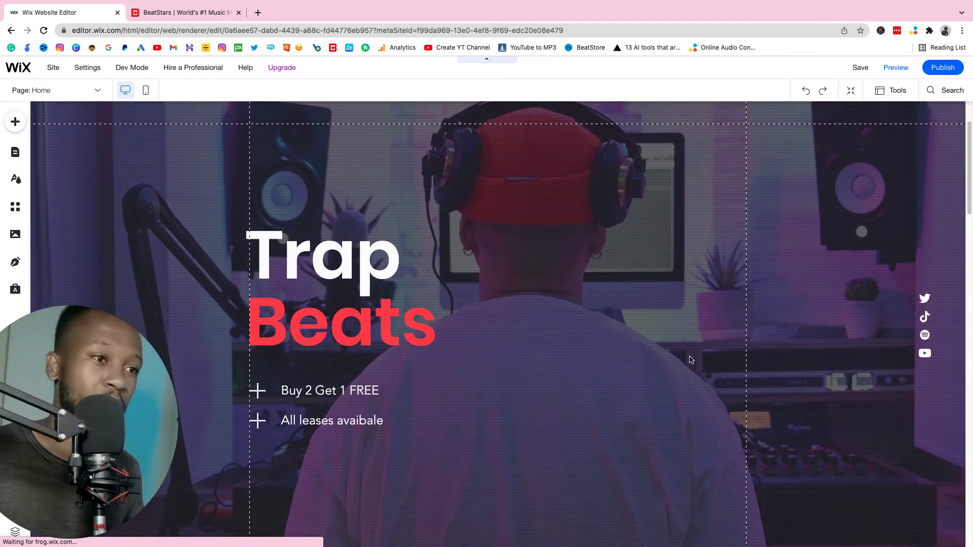
scroll(545, 378, "down", 2)
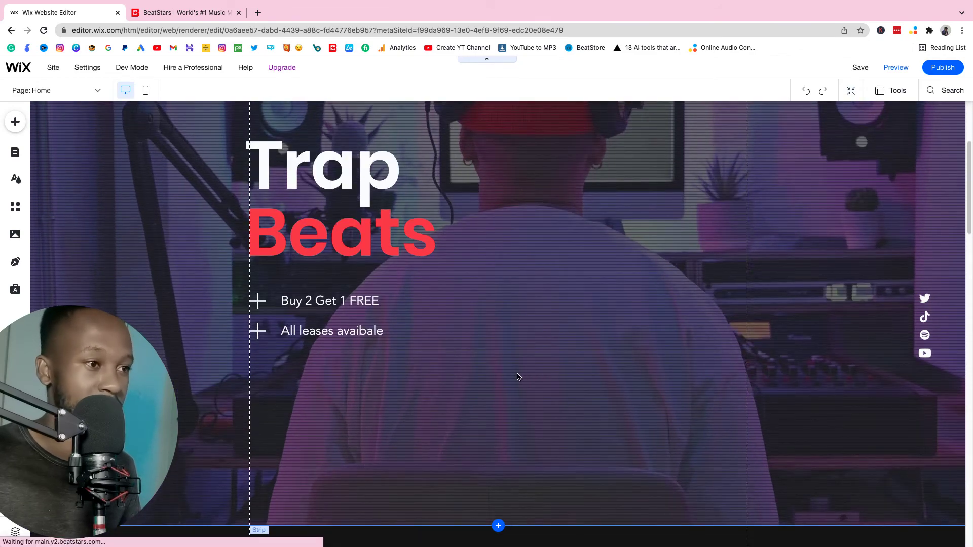
left_click(550, 386)
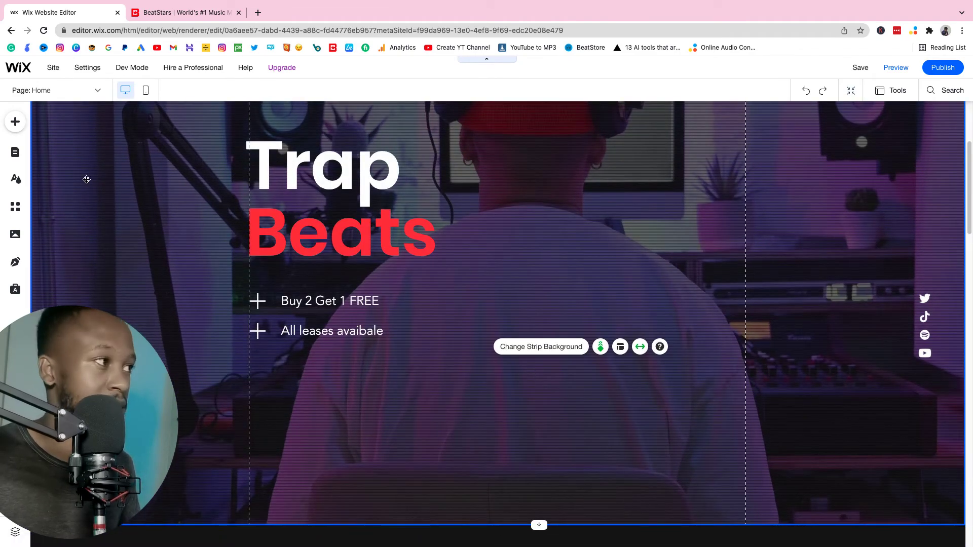
left_click(15, 122)
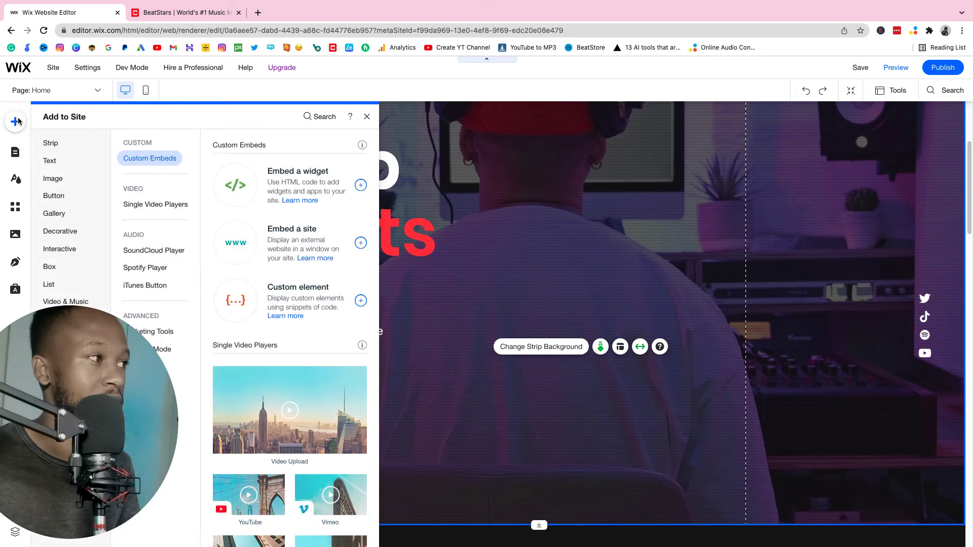
left_click(50, 144)
left_click(53, 179)
left_click(53, 196)
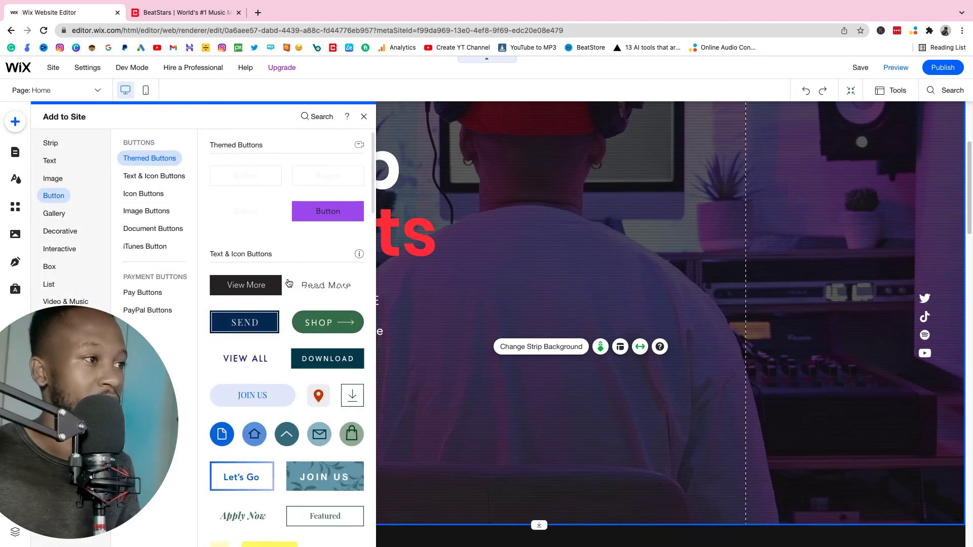
scroll(310, 313, "down", 3)
scroll(310, 313, "down", 10)
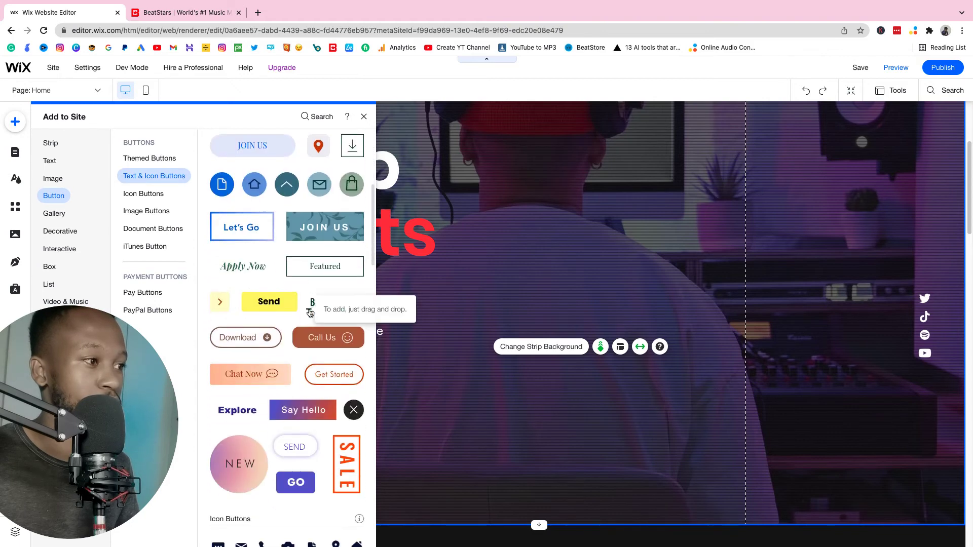
scroll(309, 318, "up", 4)
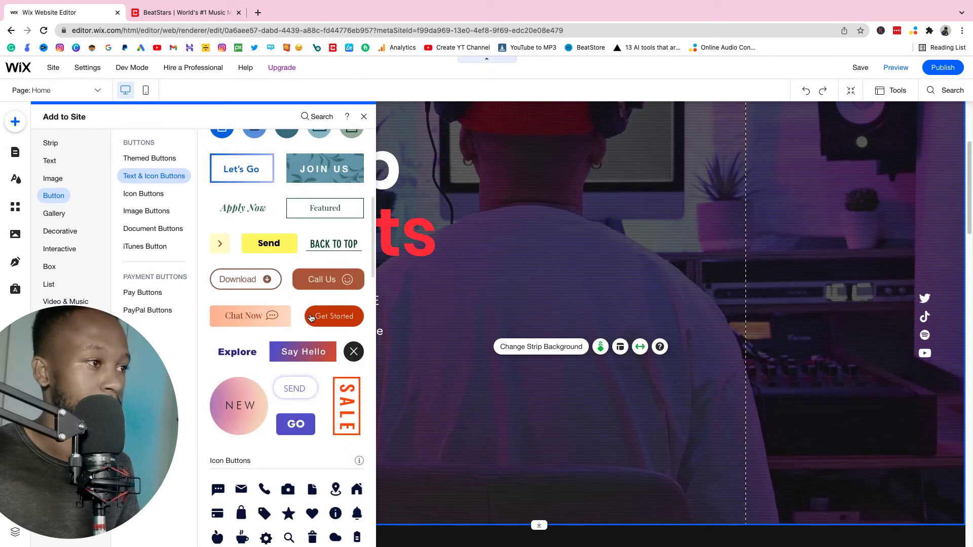
left_click(335, 324)
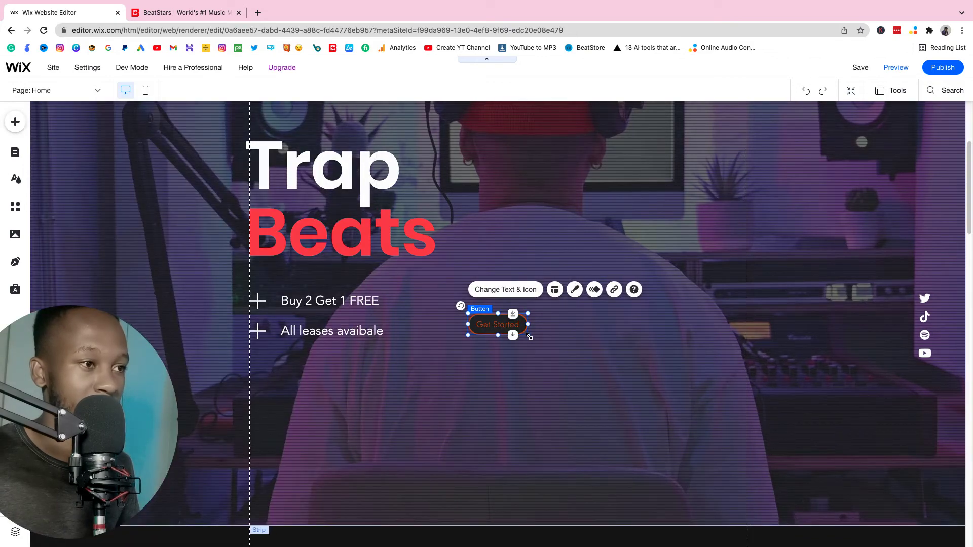
mouse_move(529, 336)
left_mouse_down()
mouse_move(591, 365)
mouse_move(546, 340)
mouse_move(517, 345)
left_mouse_up()
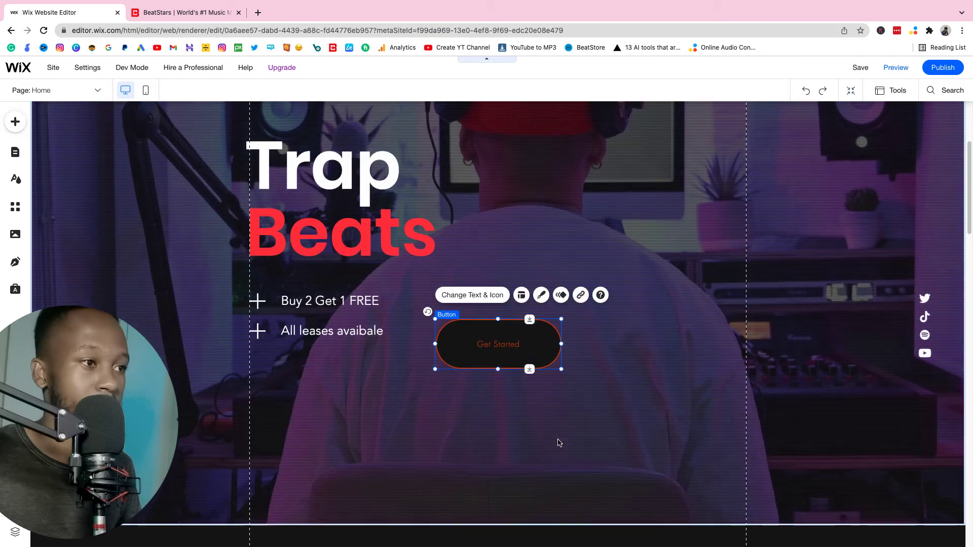
Label the hero button "Purchase Beats" and link it to the "Beats 4 you" anchor on the Home page
double_click(509, 346)
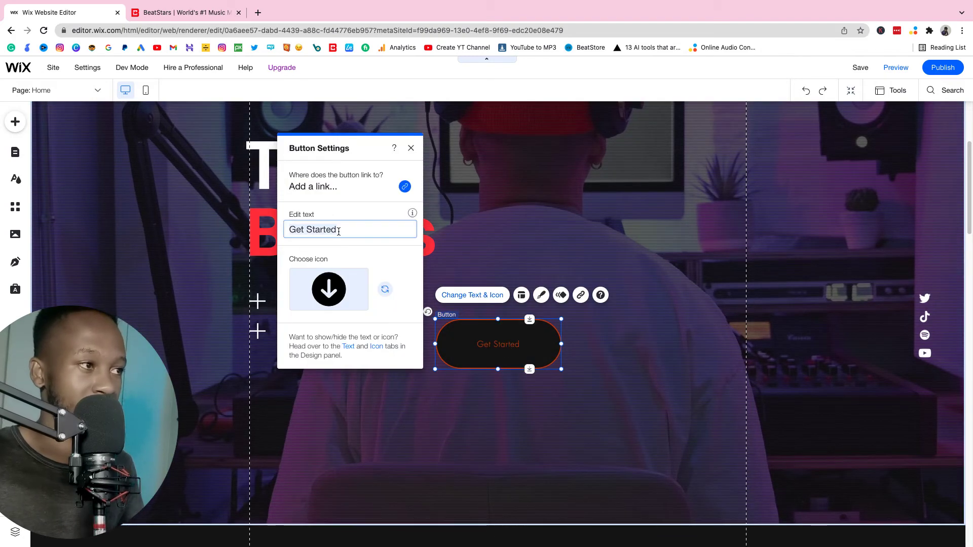
type("Purchase Beats")
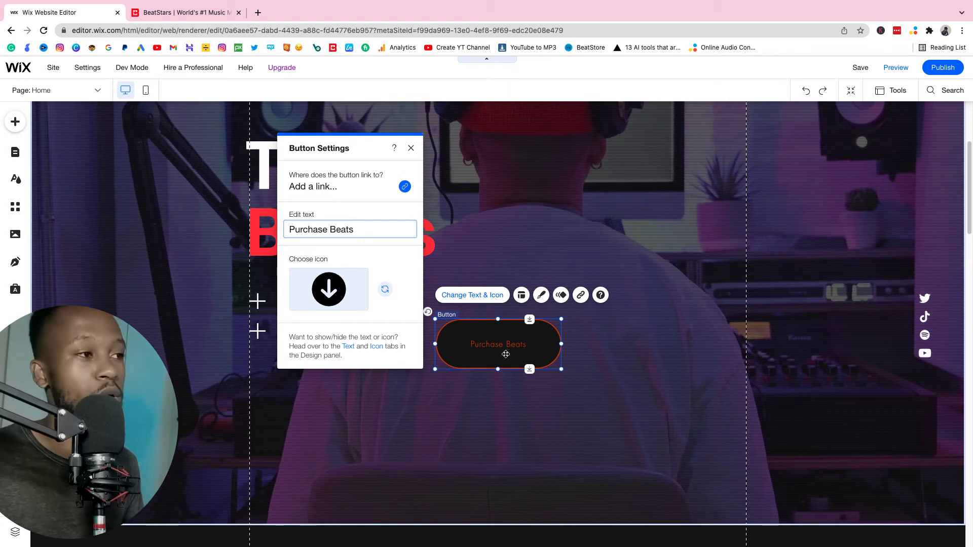
left_click(404, 187)
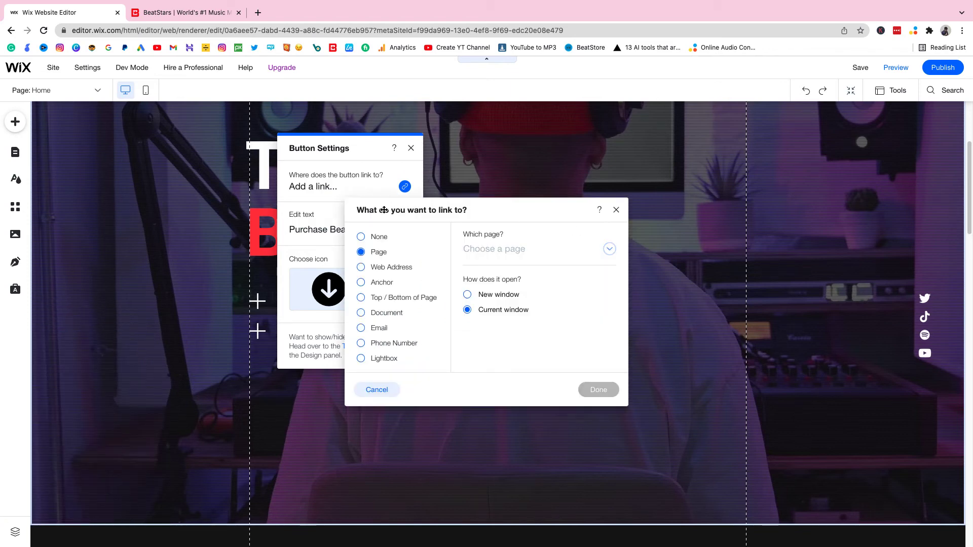
left_click(361, 283)
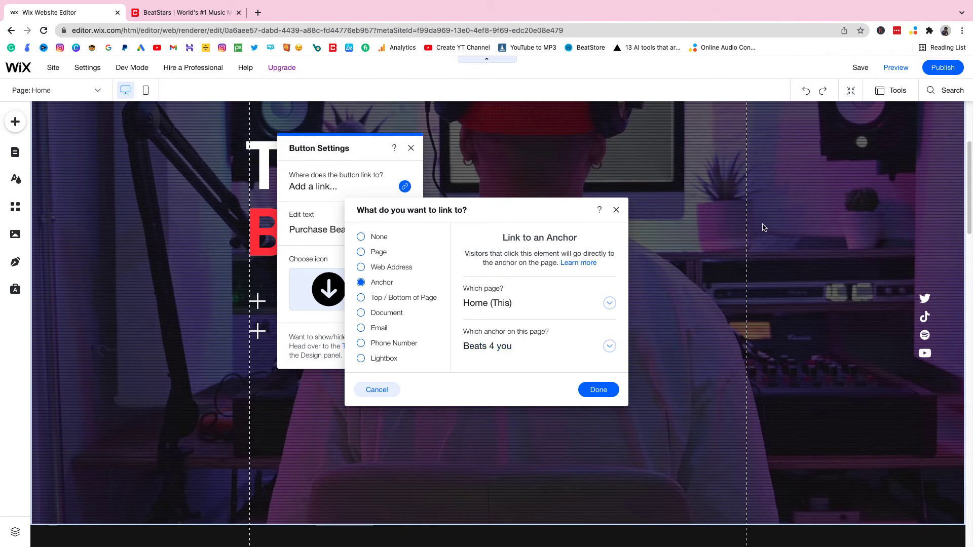
left_click(609, 348)
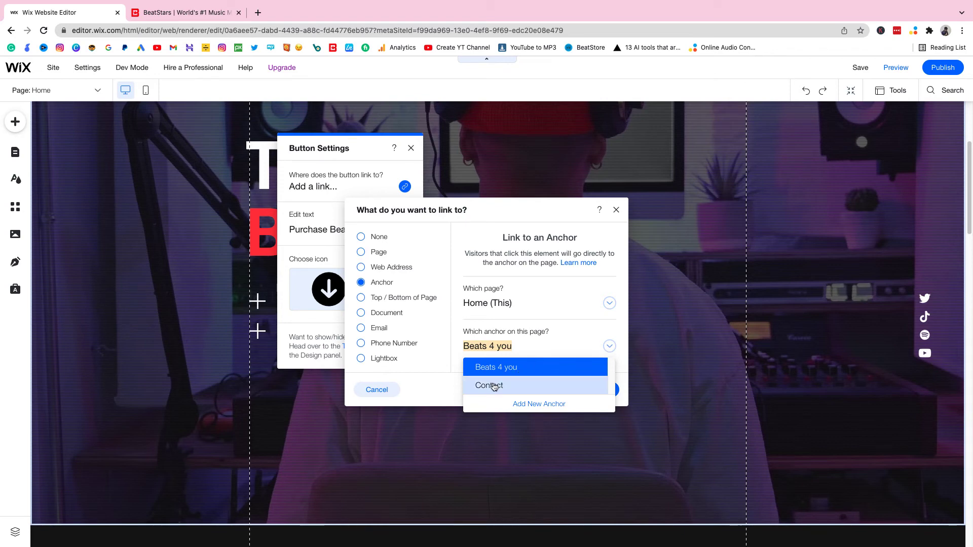
left_click(534, 368)
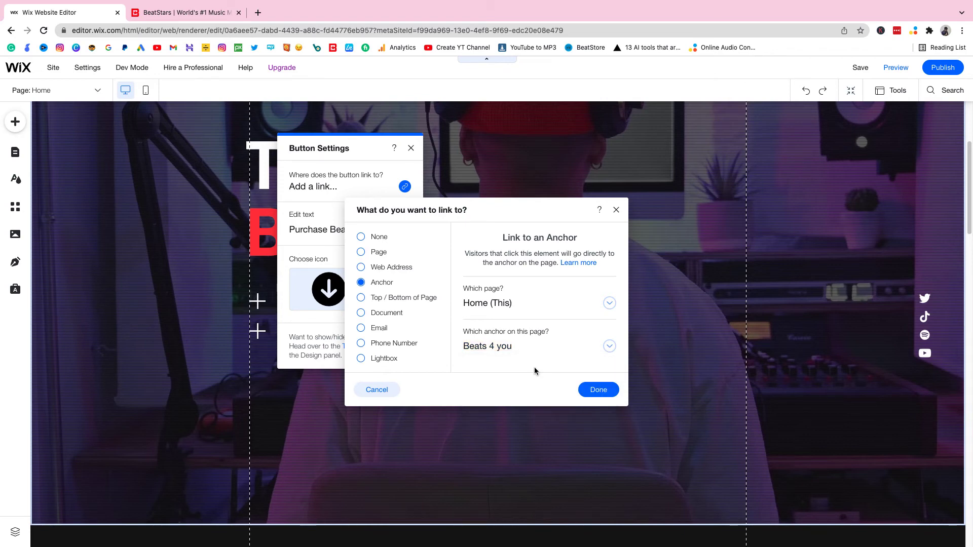
left_click(599, 392)
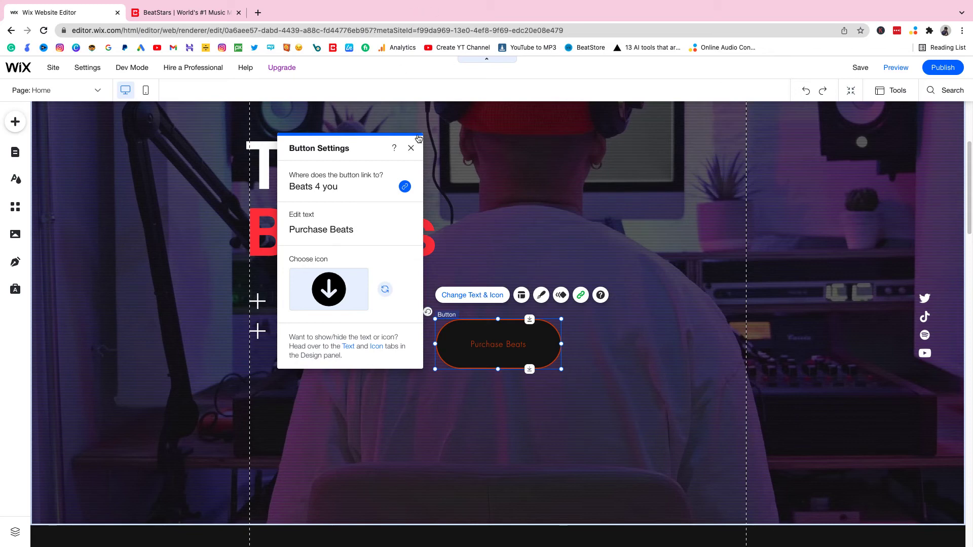
left_click(411, 149)
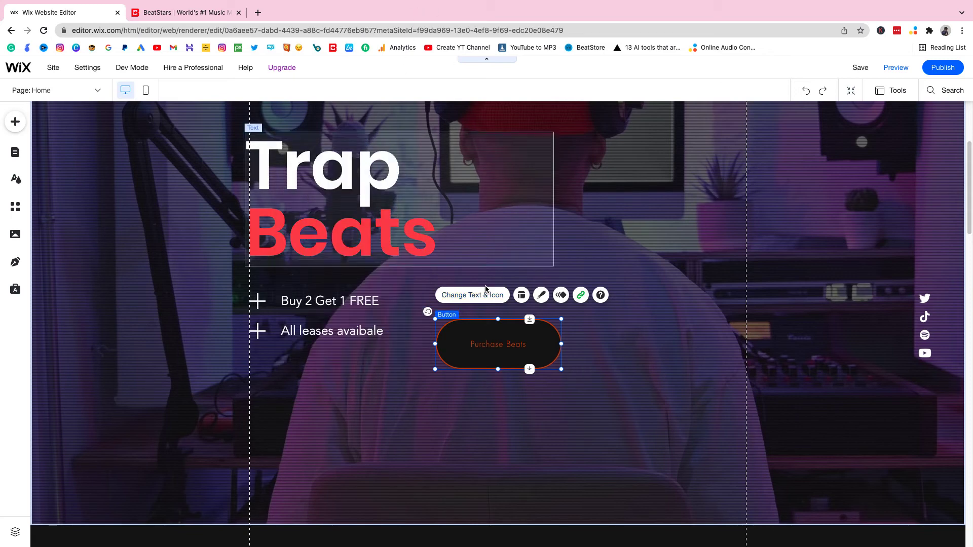
Change the "Purchase Beats" button's text color to the custom red #FF4040
left_click(537, 301)
left_click(368, 375)
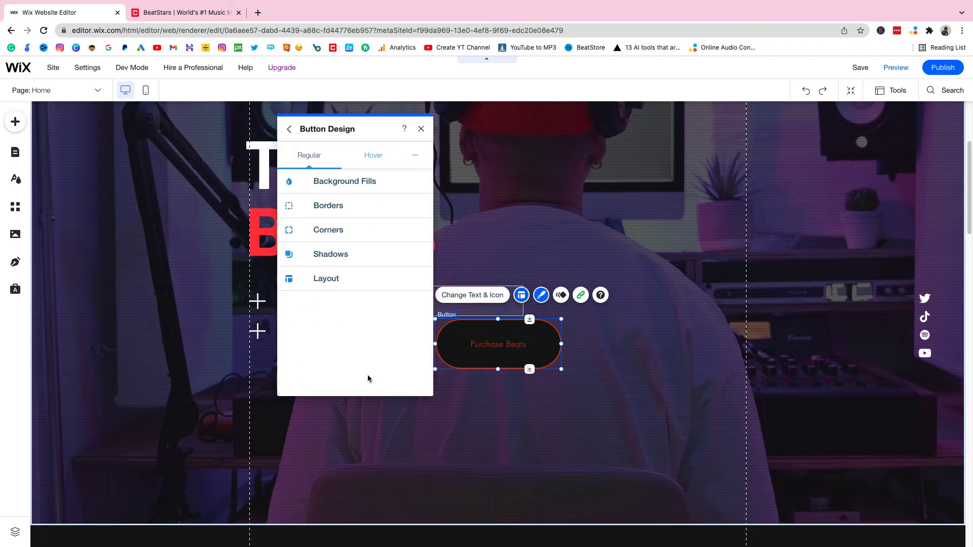
left_click(322, 205)
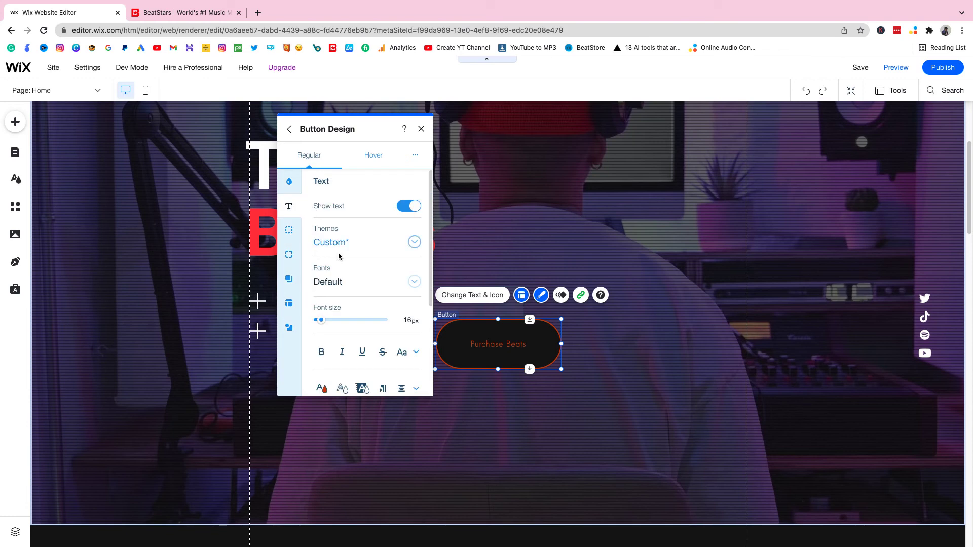
scroll(341, 279, "down", 1)
left_click(323, 373)
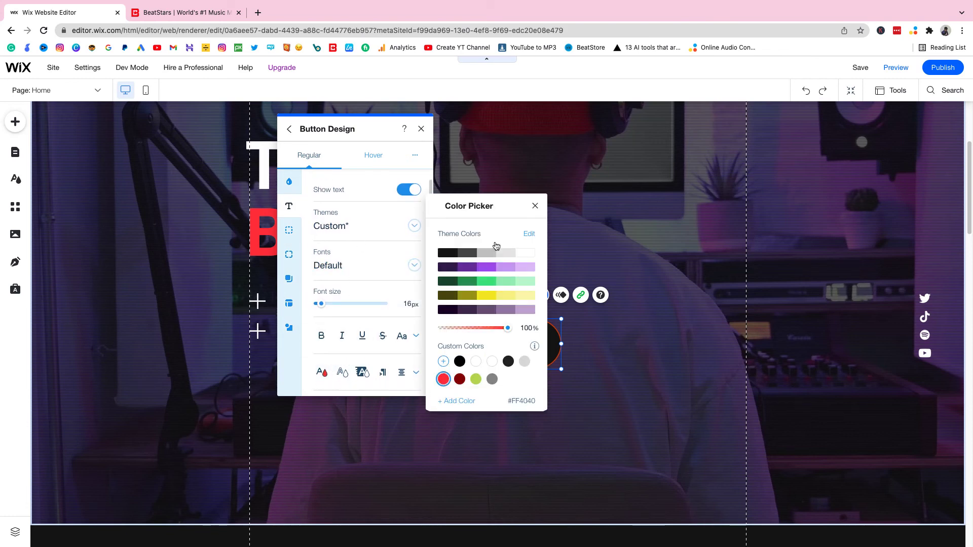
left_click(536, 207)
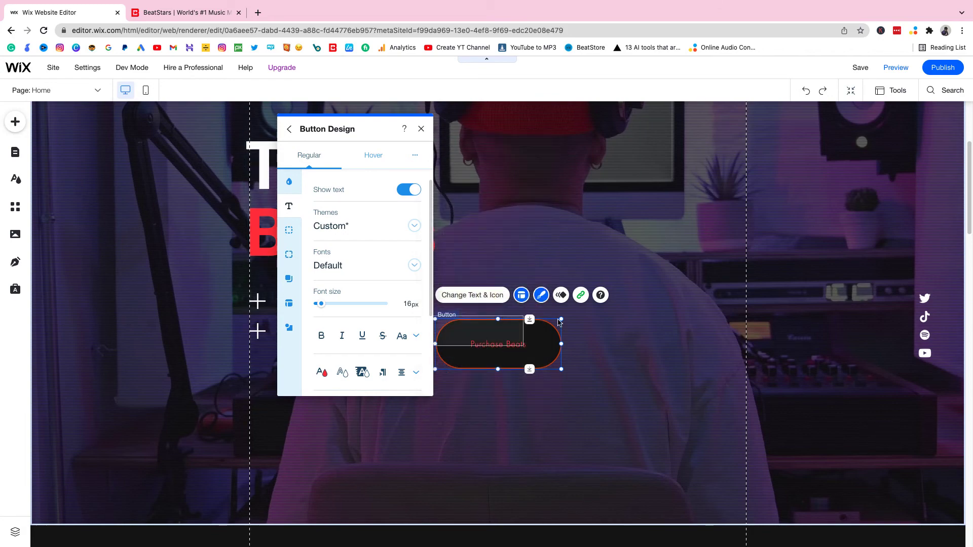
left_click(636, 186)
Preview the hero section with the new "Purchase Beats" button and return to the editor
scroll(564, 327, "up", 1)
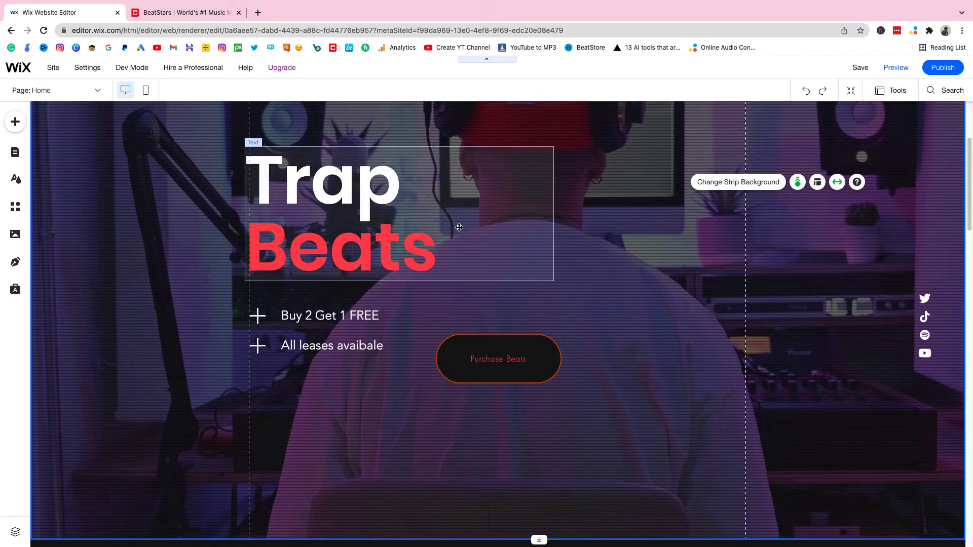
key("super+shift+p")
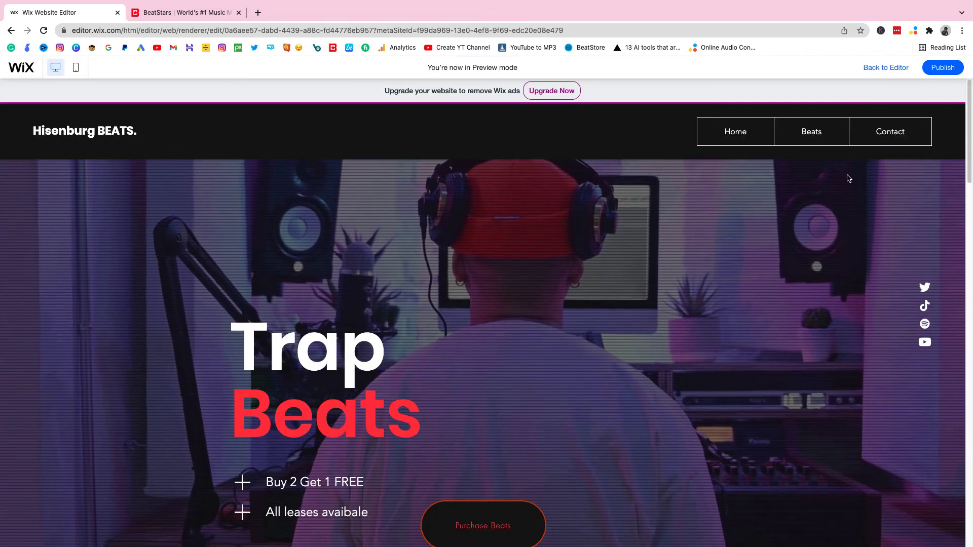
left_click(885, 69)
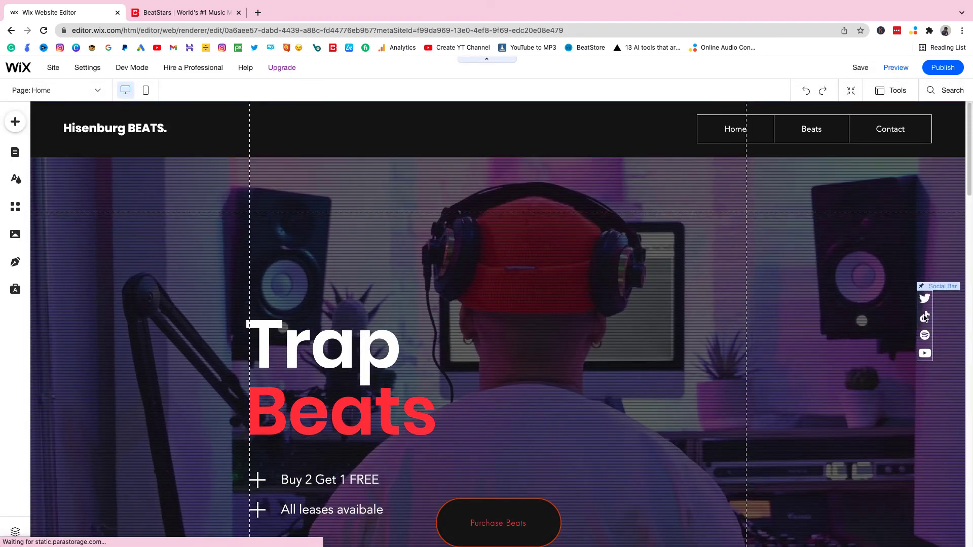
Review the Twitter, TikTok and Spotify entries in the social bar's link settings and remove the Spotify icon
left_click(925, 317)
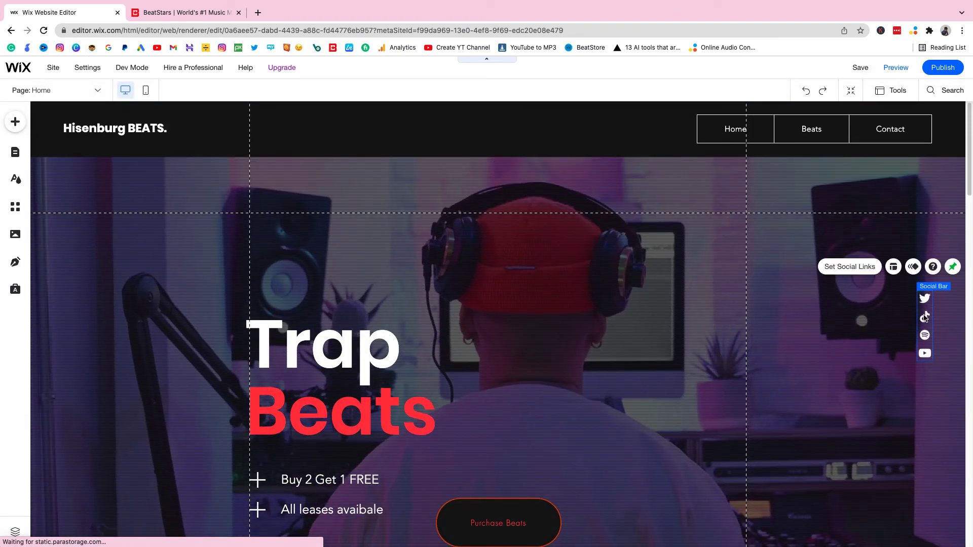
left_click(856, 267)
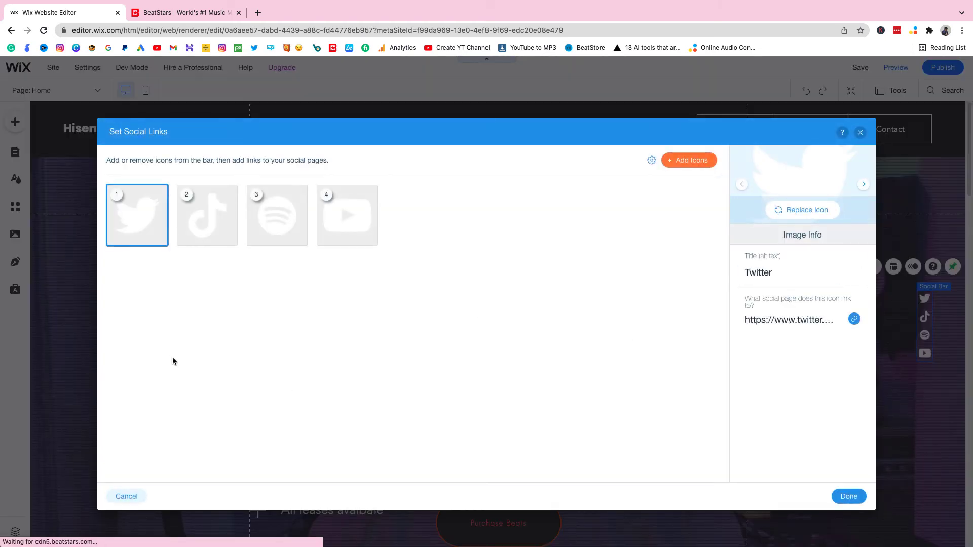
mouse_move(110, 239)
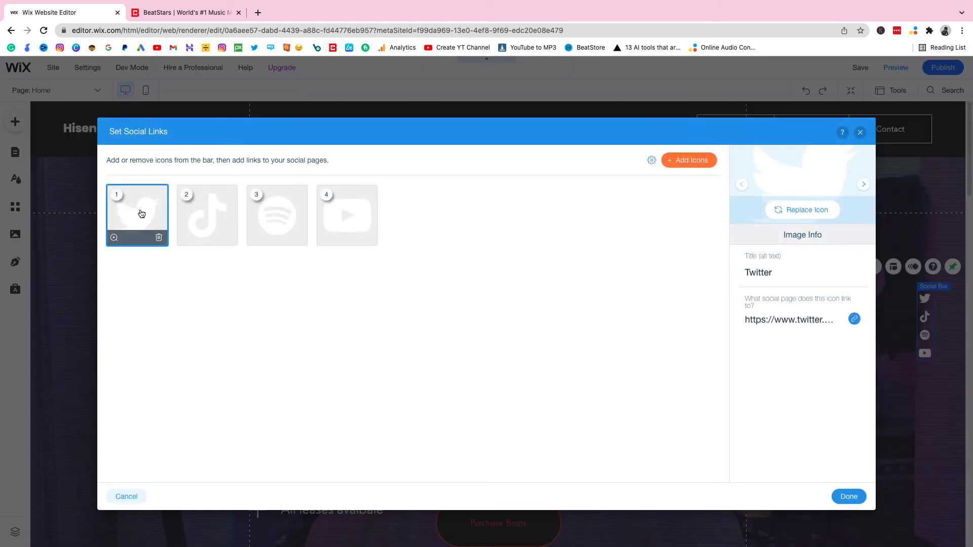
left_click(205, 211)
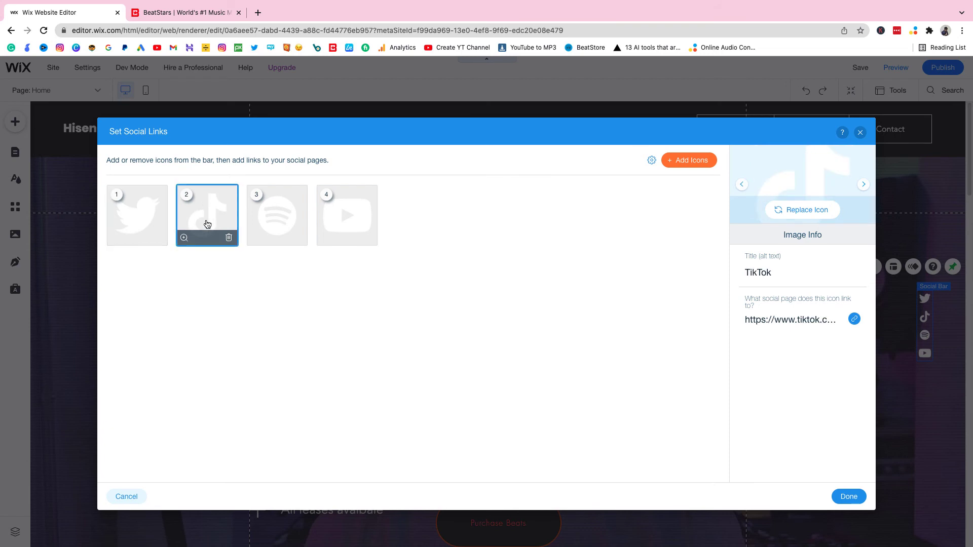
left_click(290, 218)
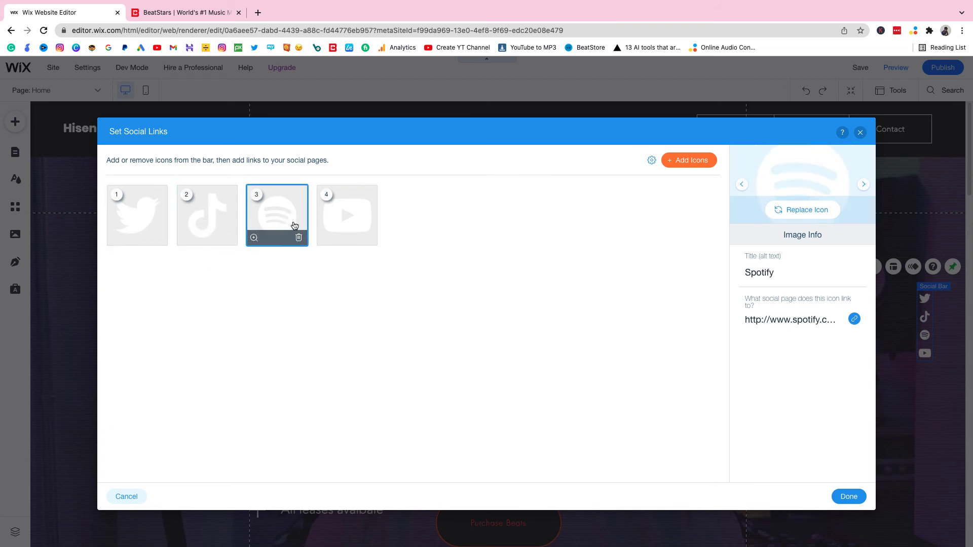
left_click(299, 239)
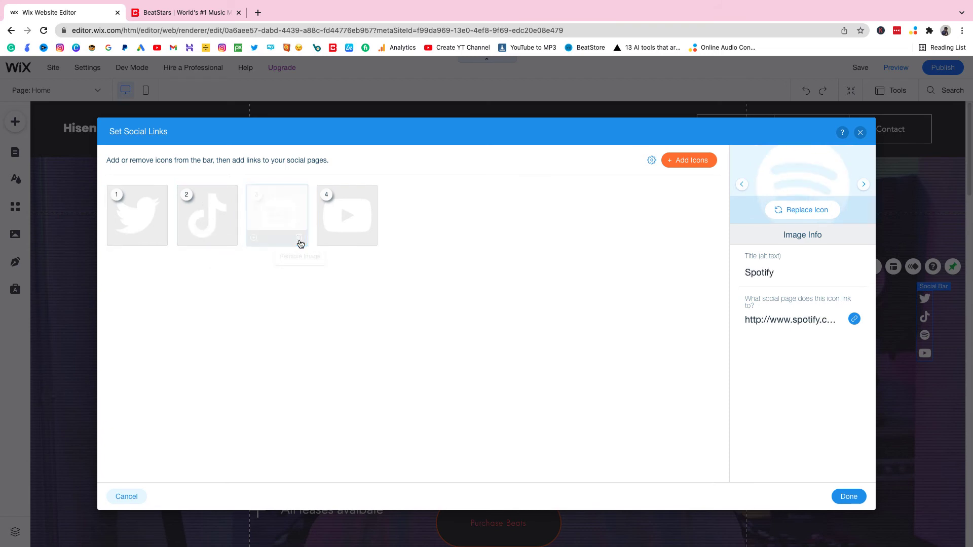
Check the Twitter icon's web address link and add the multicolored Instagram icon from the Wix media collection to the social bar
left_click(855, 321)
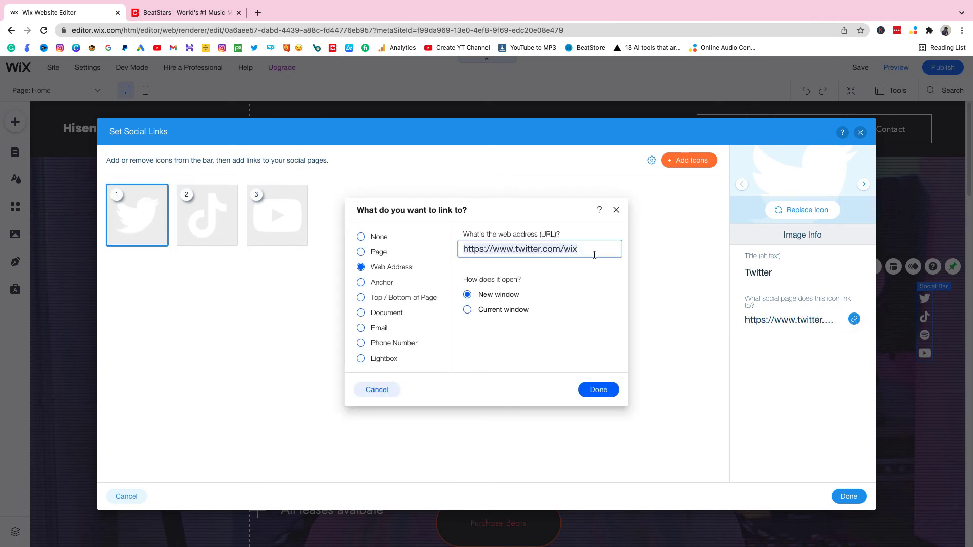
left_click(608, 390)
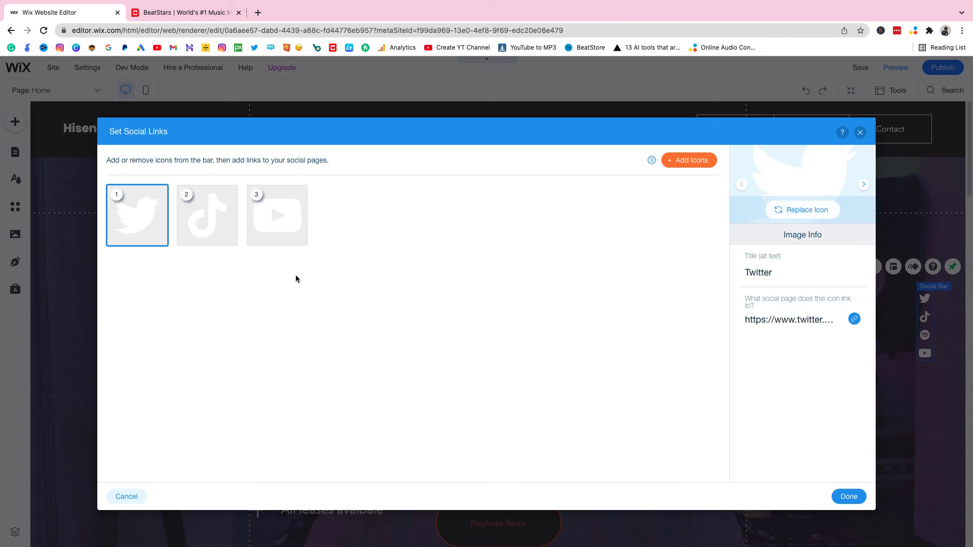
left_click(686, 162)
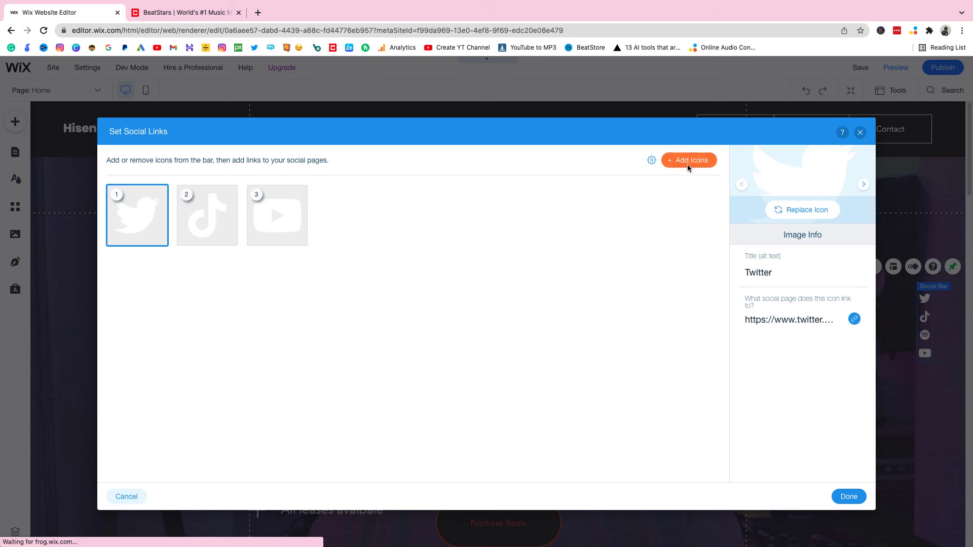
left_click(687, 160)
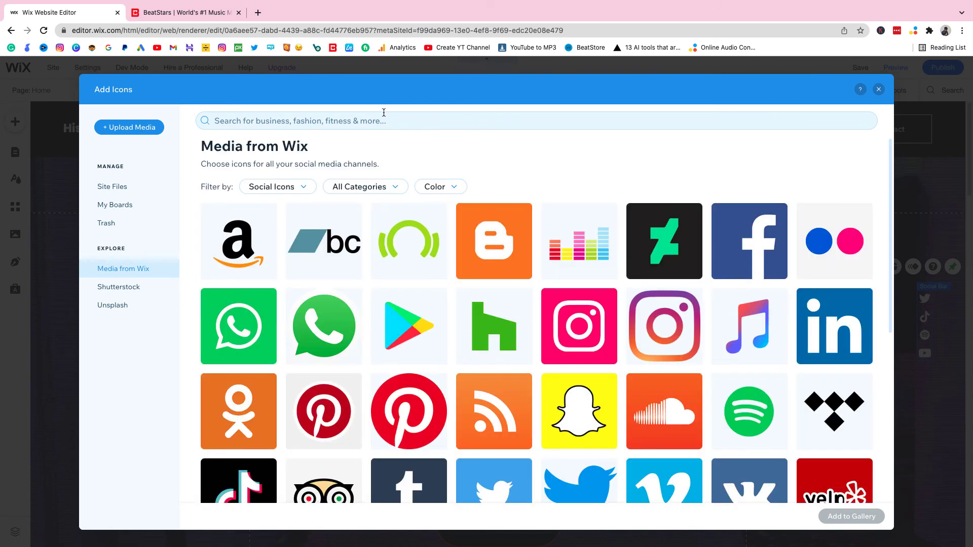
left_click(668, 316)
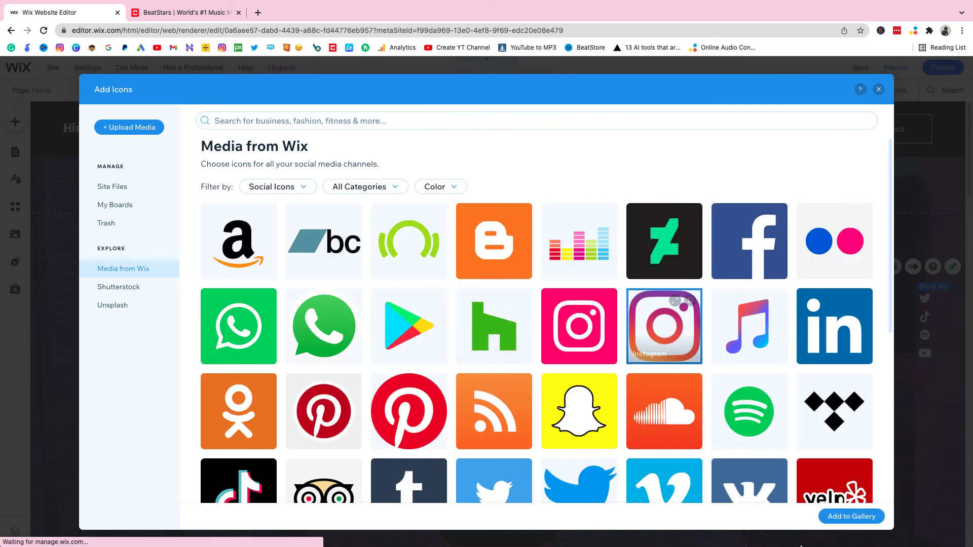
left_click(851, 517)
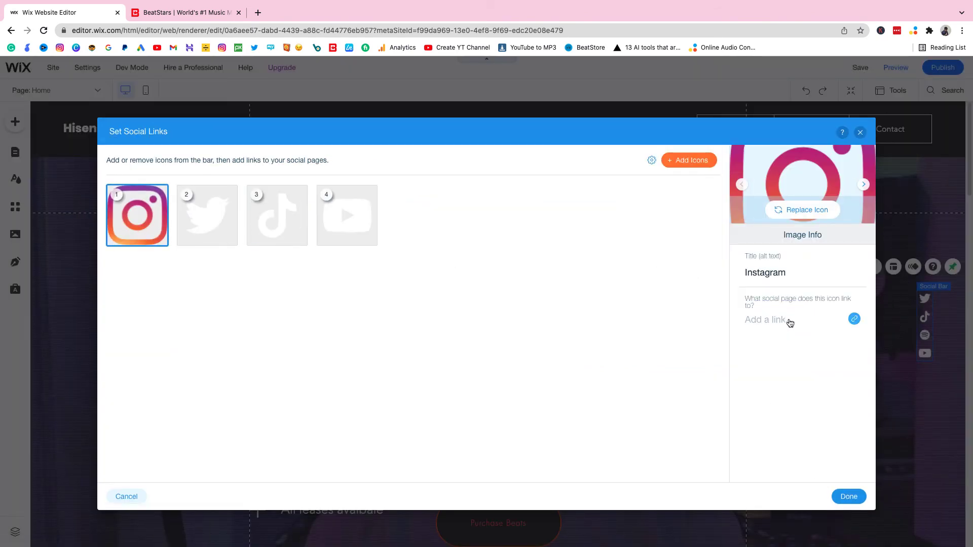
left_click(847, 497)
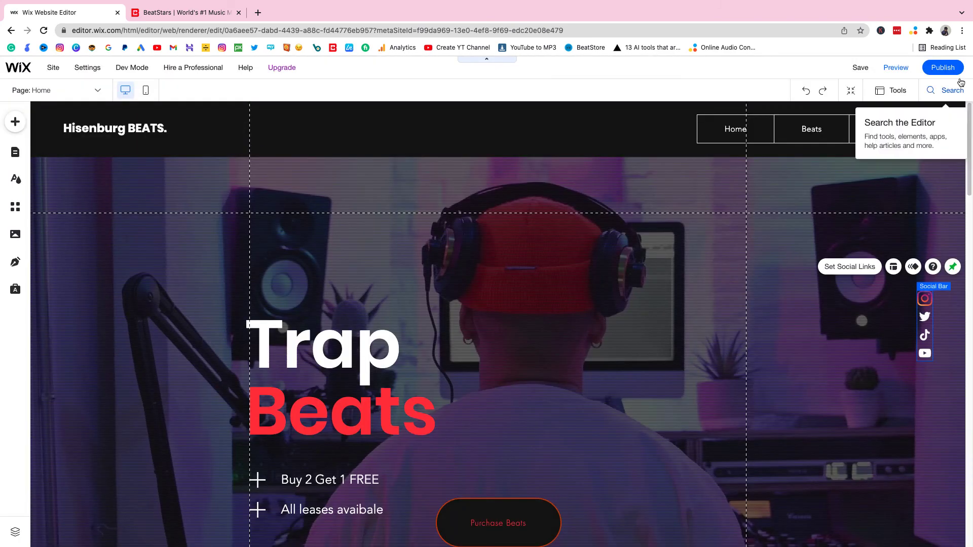
Publish the site and copy its full live web address from the confirmation dialog
left_click(947, 73)
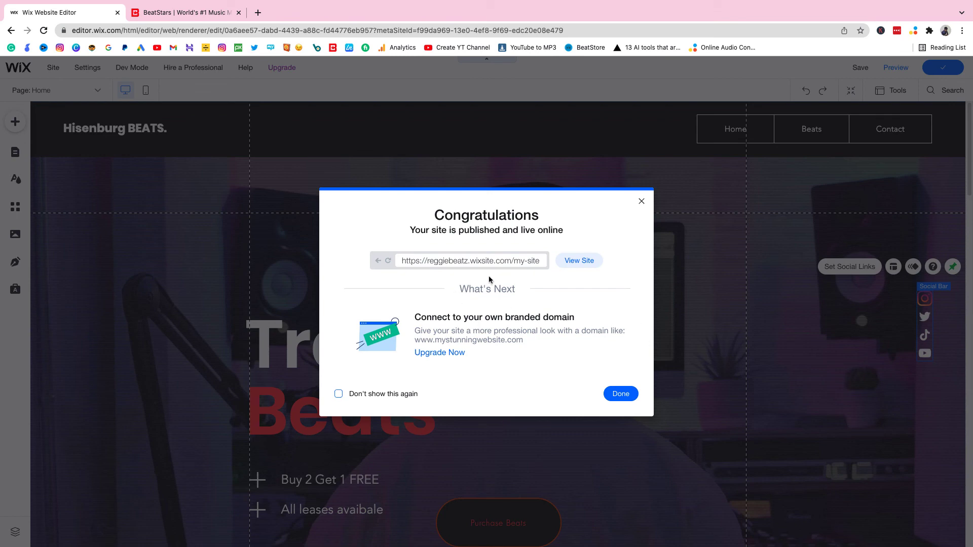
right_click(507, 264)
left_click(448, 267)
left_click_drag(400, 263, 515, 264)
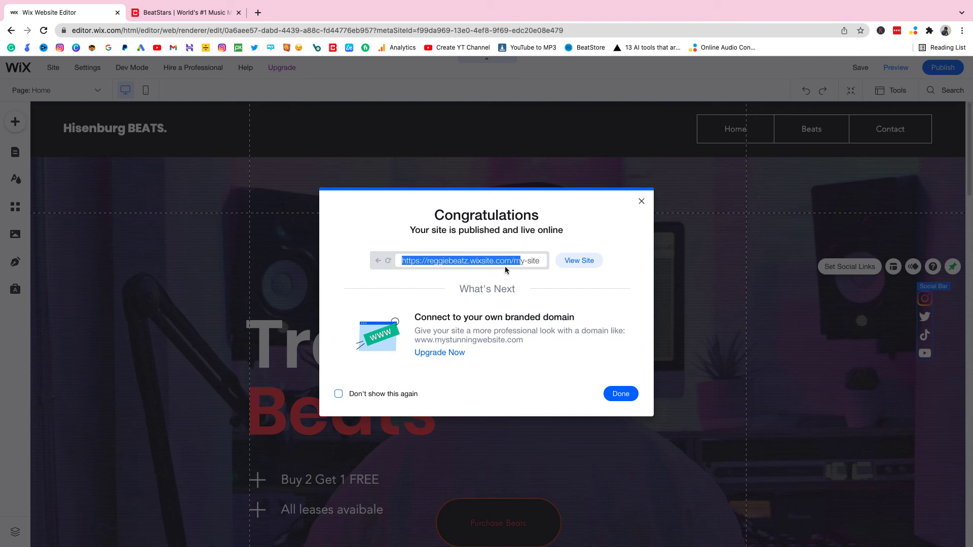
left_click_drag(493, 272, 550, 264)
left_click(551, 264)
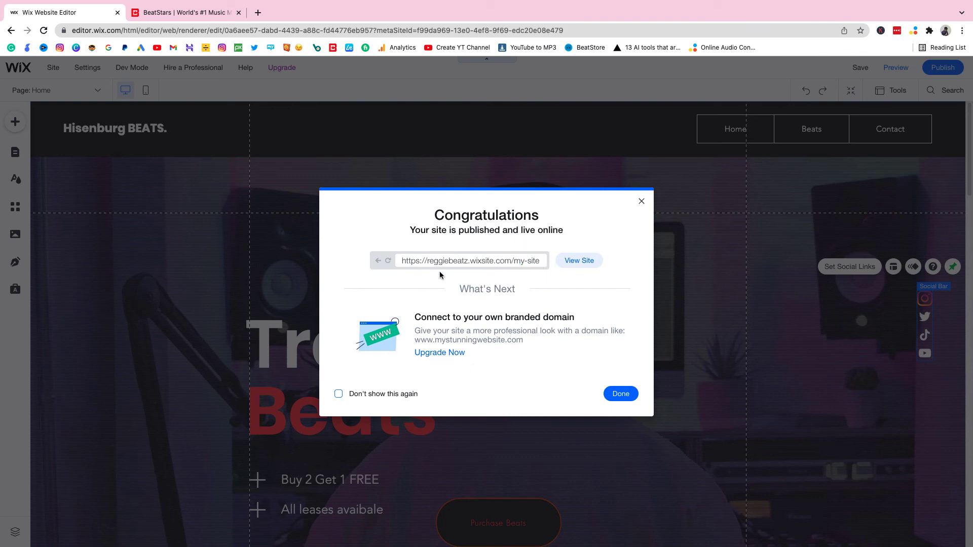
left_click_drag(453, 274, 411, 261)
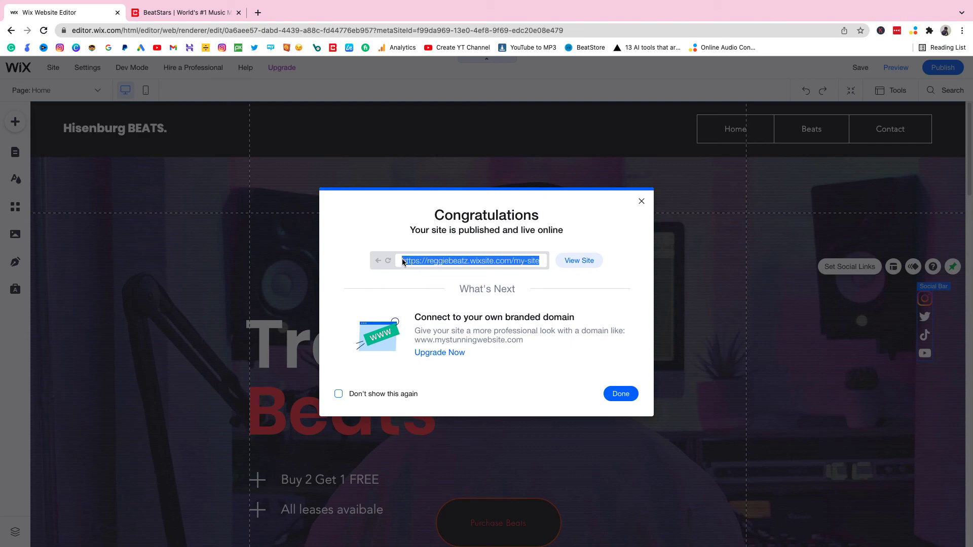
left_click(621, 394)
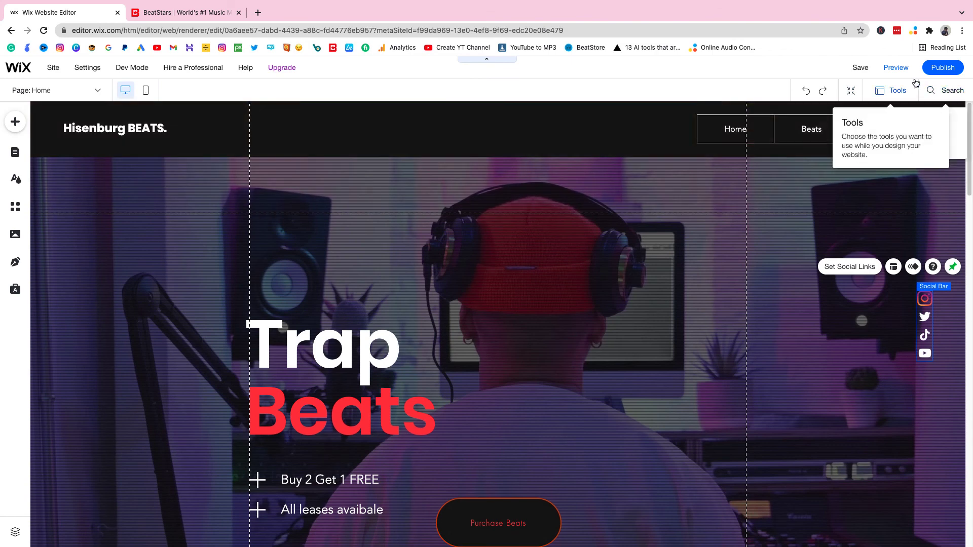
Open the published site in a new browser tab using its copied web address
left_click(258, 13)
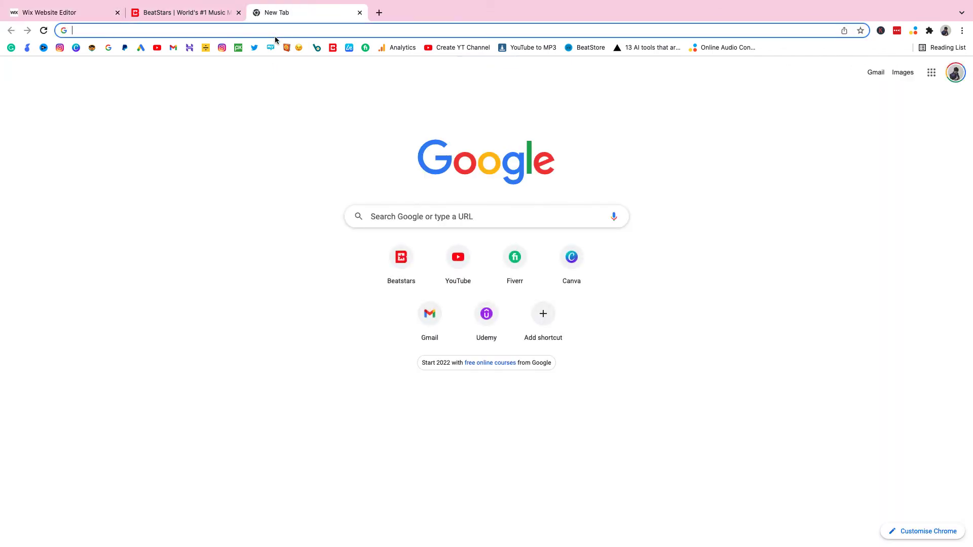
type("https://reggiebeatz.wixsite.com/my-site")
key("Return")
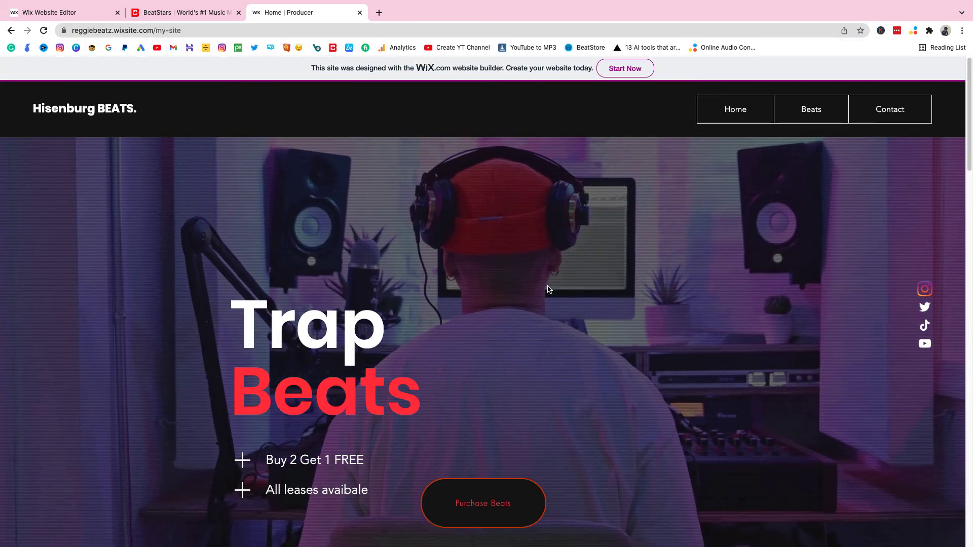
Examine the live site's hero section and follow its Beats link to look over the Buy Beats section and embedded player
scroll(547, 289, "down", 1)
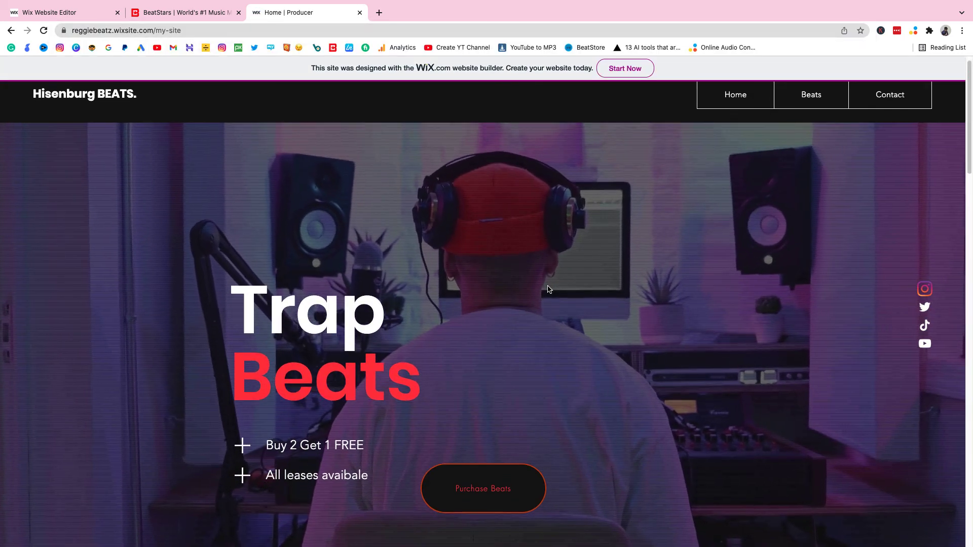
scroll(547, 290, "down", 3)
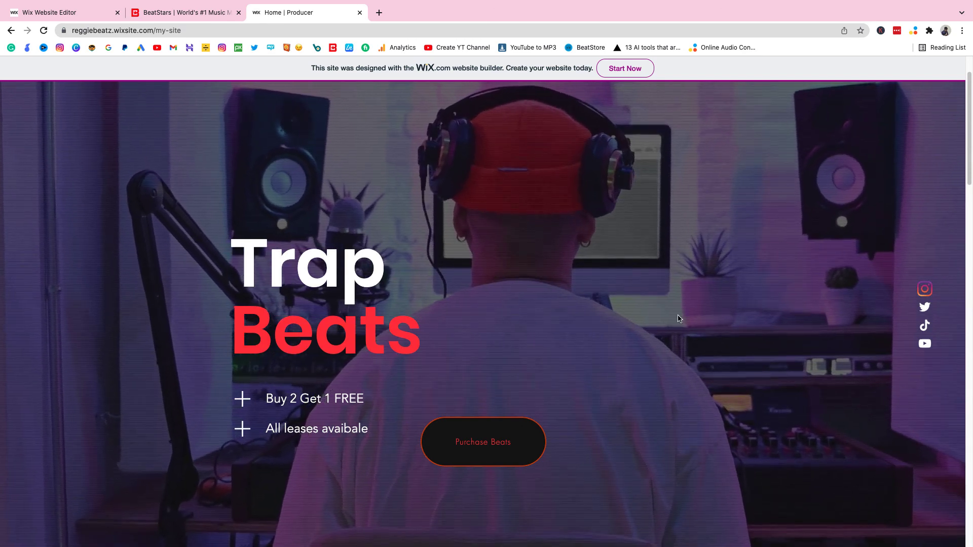
scroll(760, 177, "up", 2)
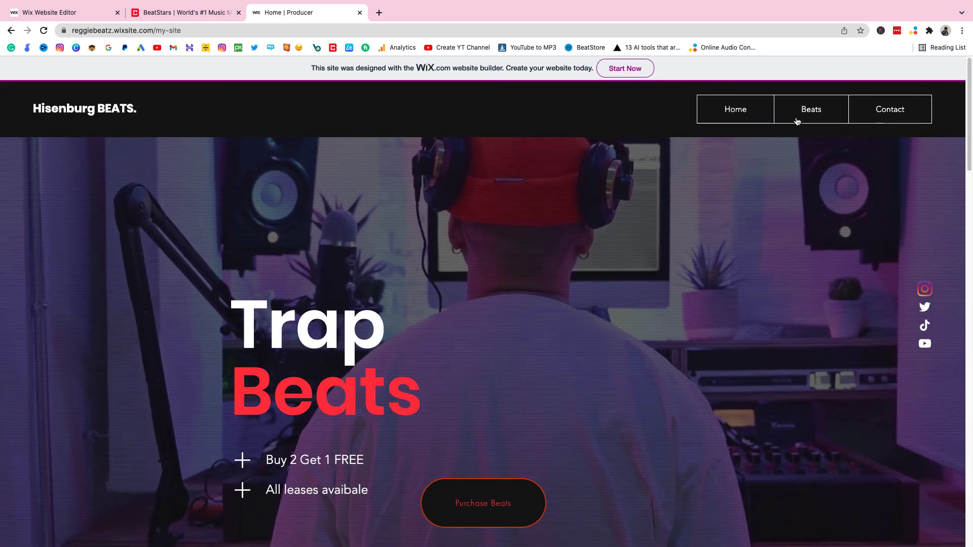
left_click(810, 110)
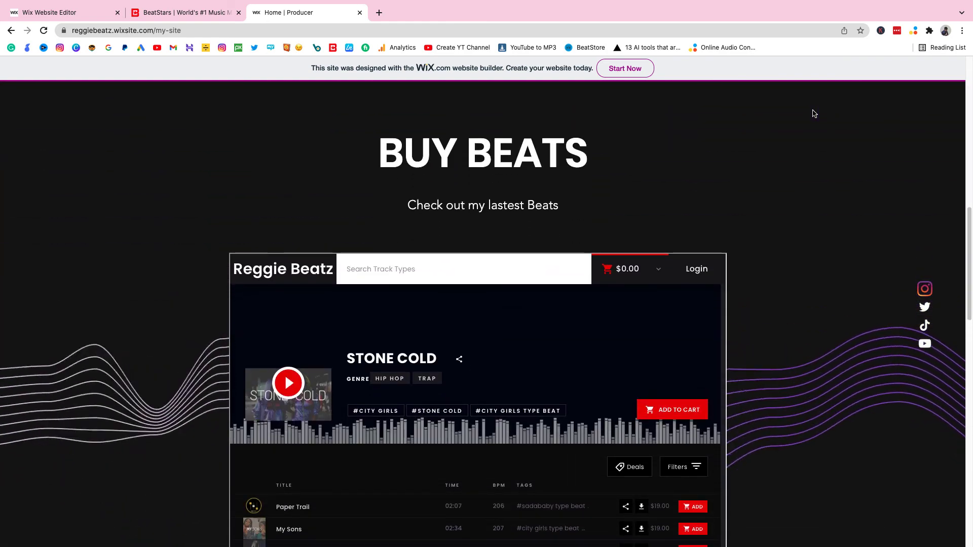
scroll(814, 113, "up", 6)
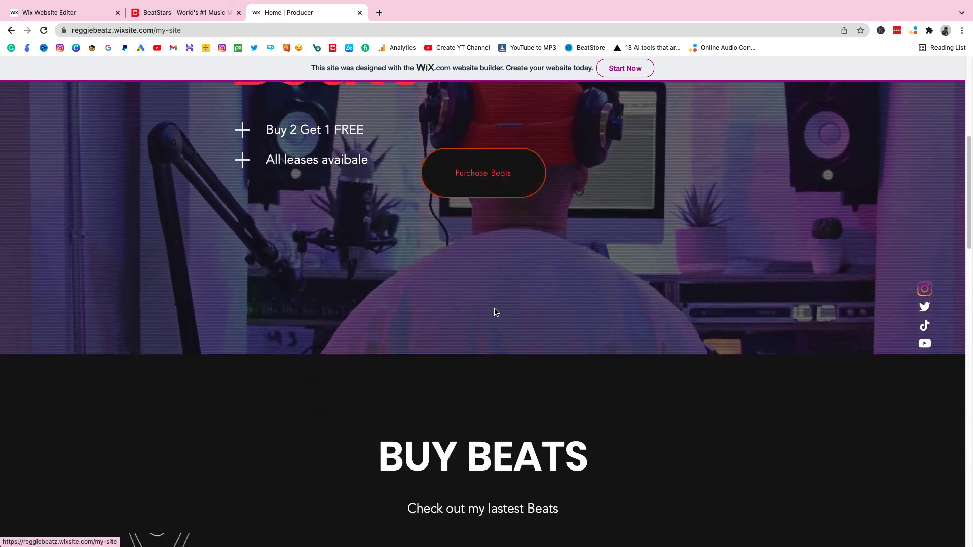
scroll(496, 312, "down", 6)
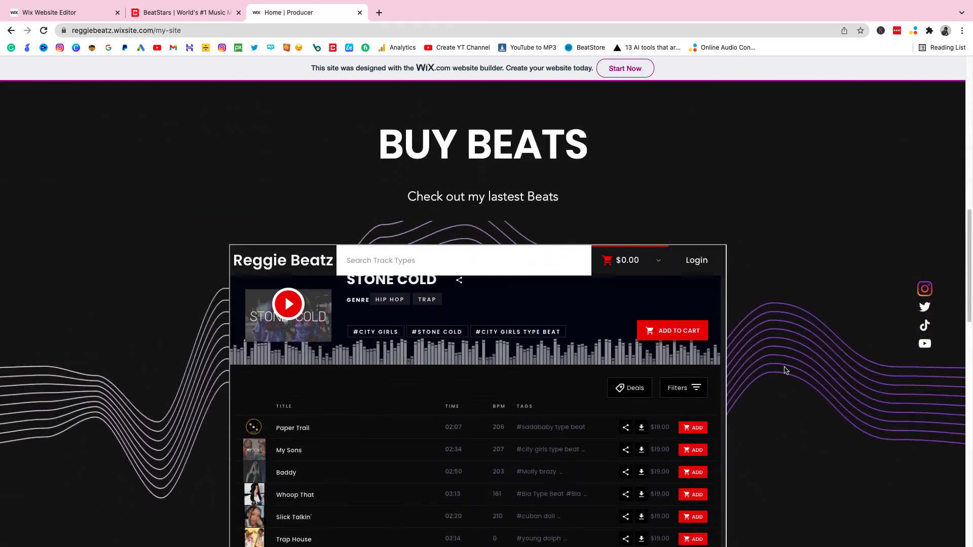
scroll(785, 370, "down", 4)
scroll(786, 370, "up", 10)
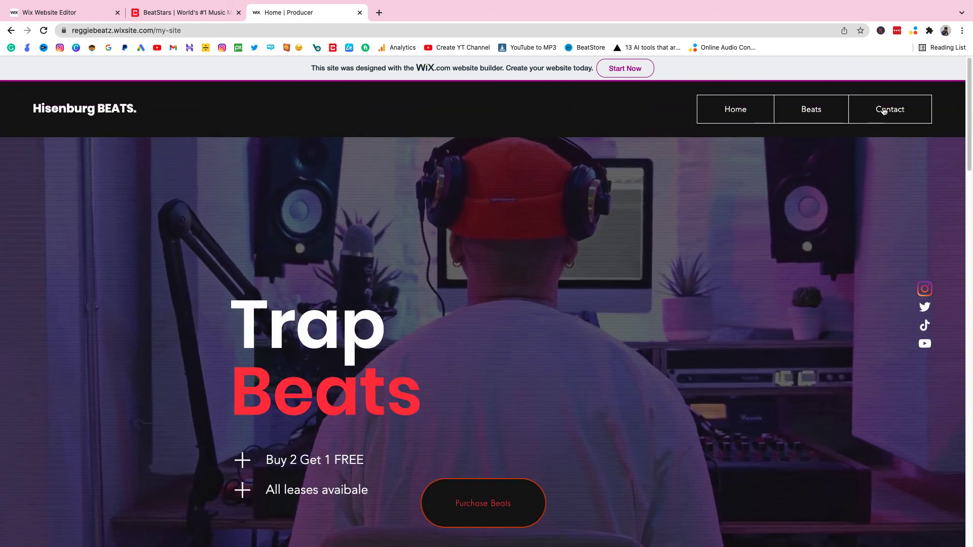
Follow the live site's Contact link to view the custom beat contact form and return to the hero section
left_click(882, 111)
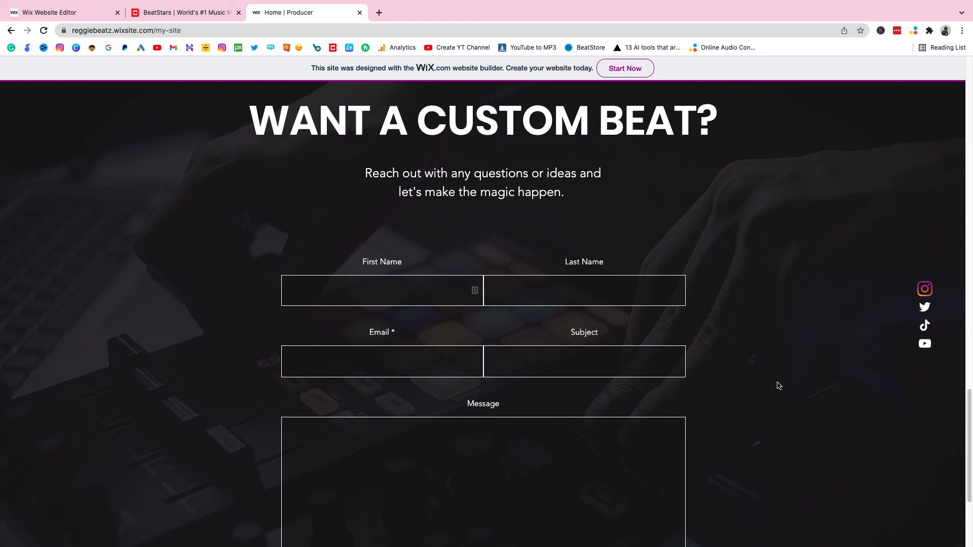
scroll(778, 385, "up", 1)
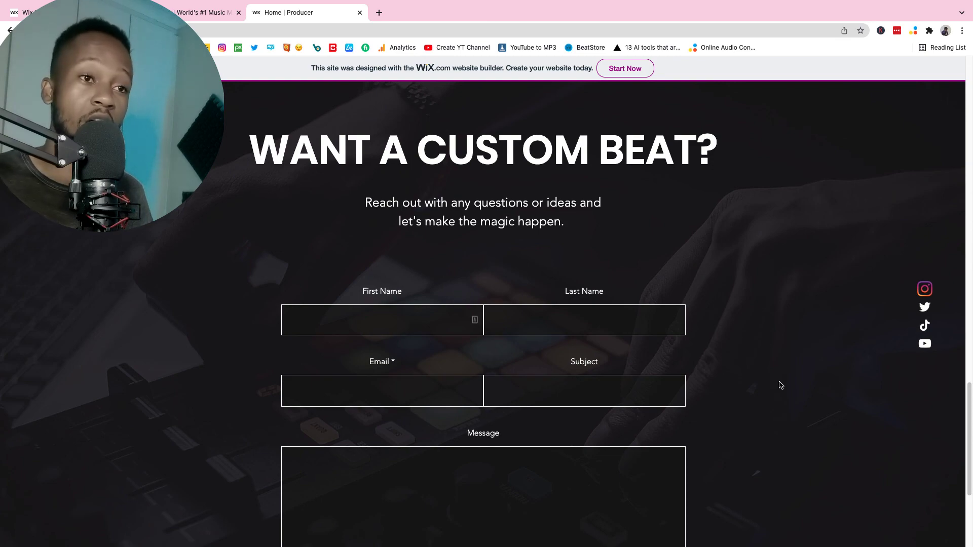
scroll(779, 386, "up", 20)
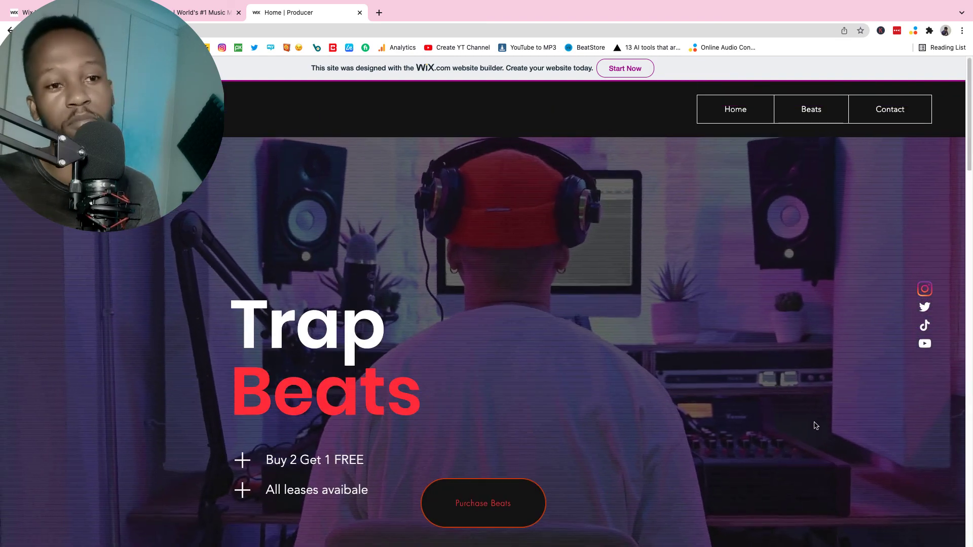